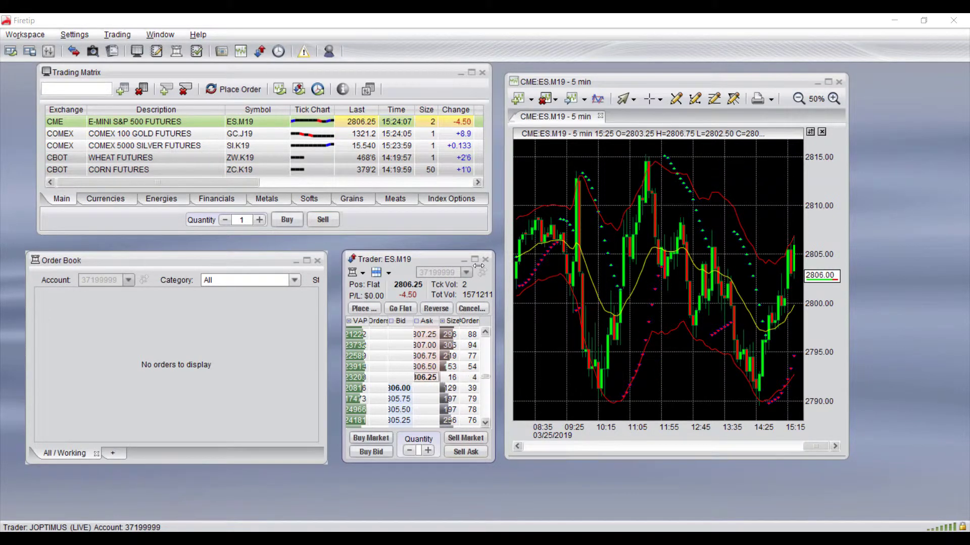
Step: Open the Saved Strategies window and start a new saved strategy, placing its editor clear of the strategies list
left_click_drag(410, 267, 407, 265)
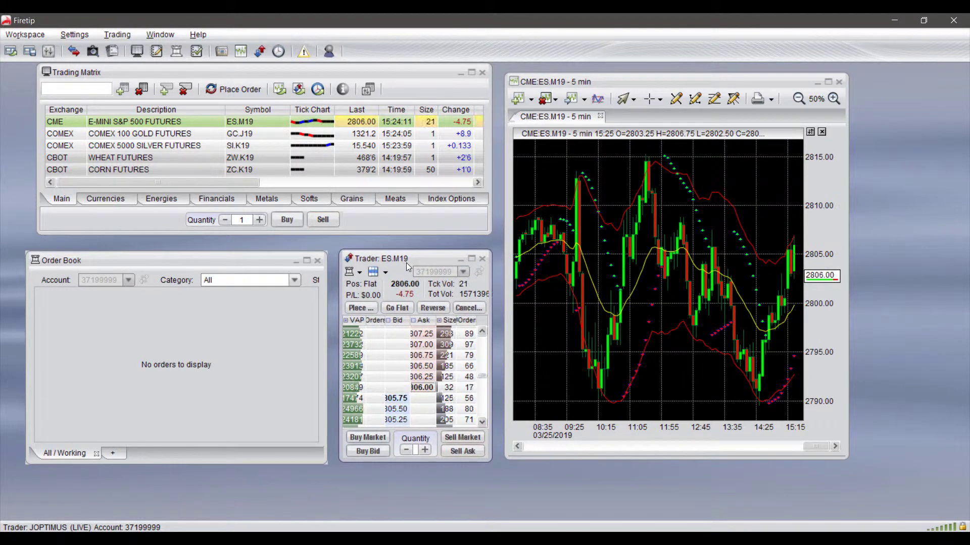
left_click(177, 57)
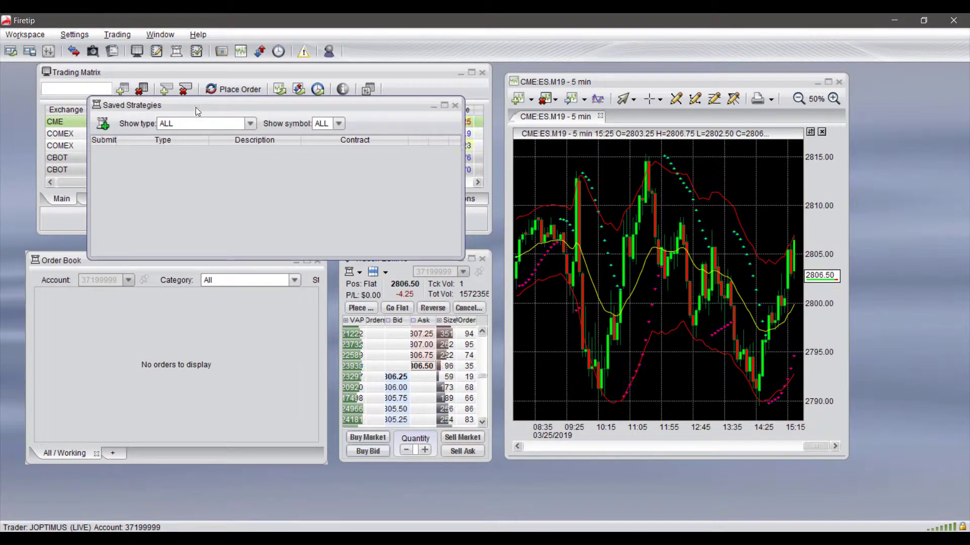
mouse_move(196, 106)
left_mouse_down()
mouse_move(211, 140)
mouse_move(211, 96)
left_mouse_up()
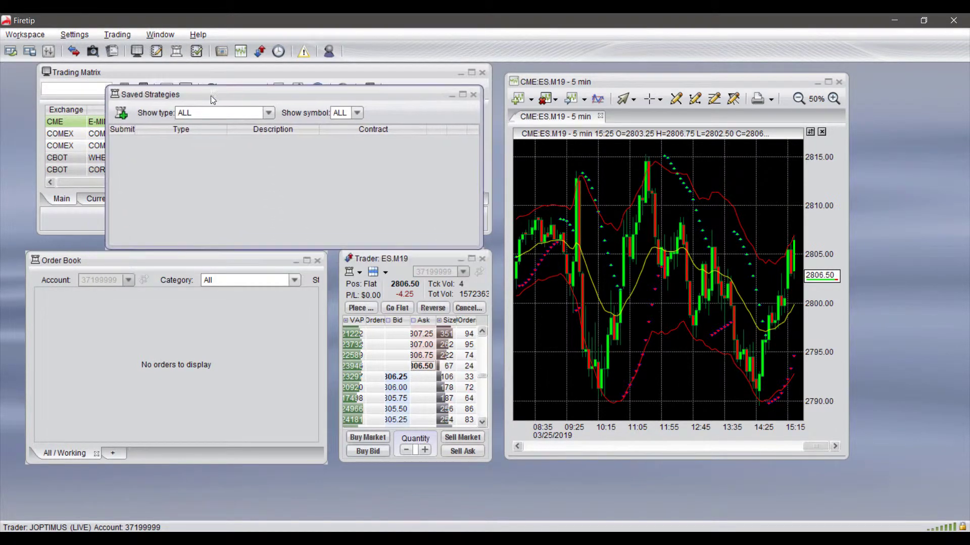
left_click(125, 117)
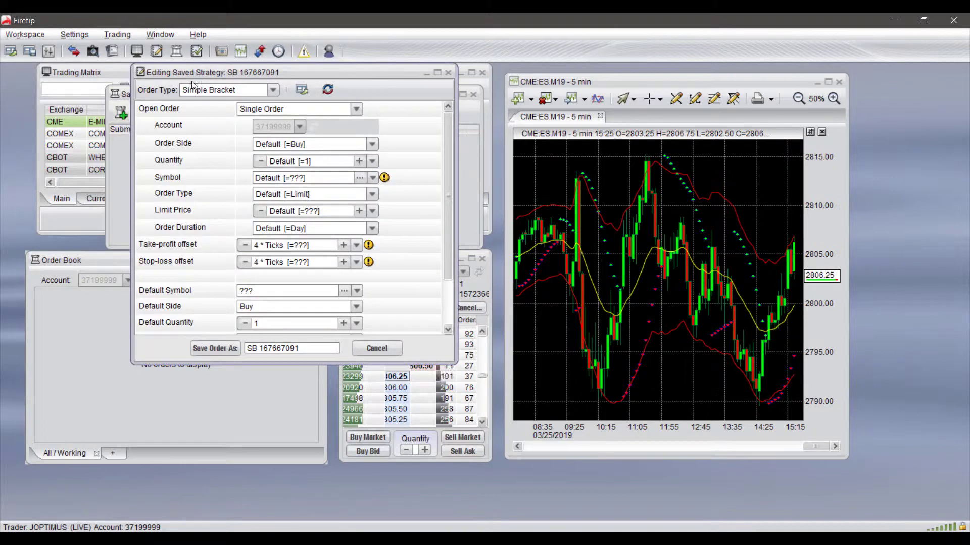
left_click_drag(205, 77, 286, 108)
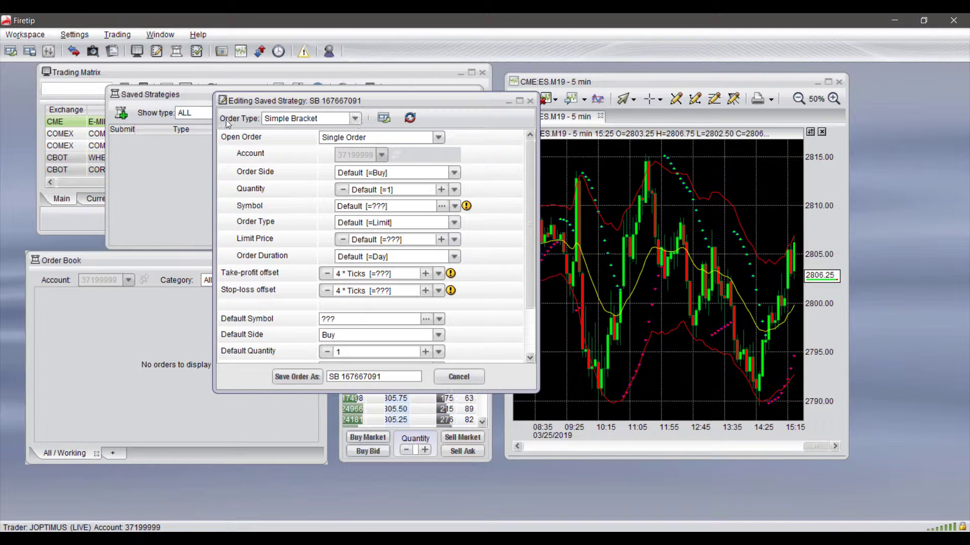
Step: Examine the available strategy order types and compare the open order's fields with the default symbol, side, quantity, price and duration settings
left_click(358, 118)
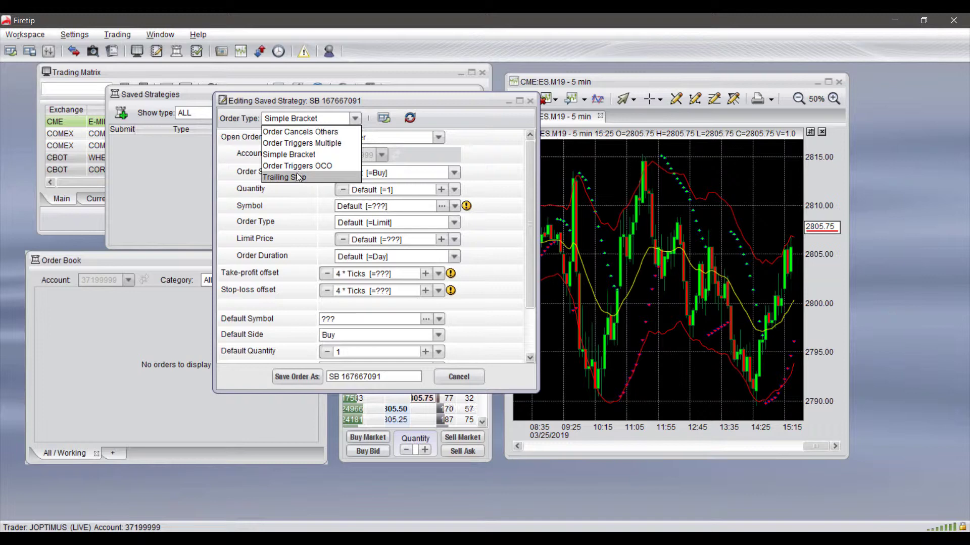
left_click(355, 118)
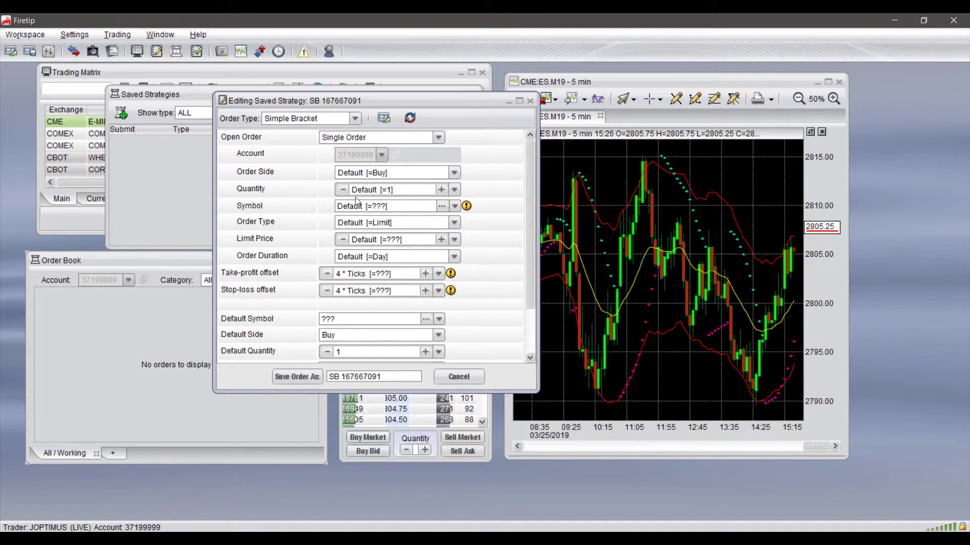
scroll(385, 188, "down", 3)
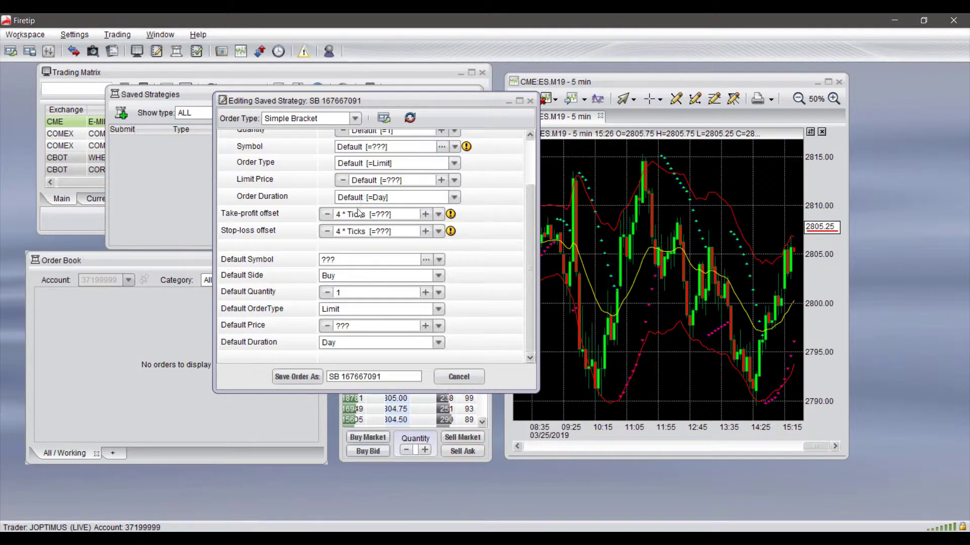
scroll(358, 212, "up", 3)
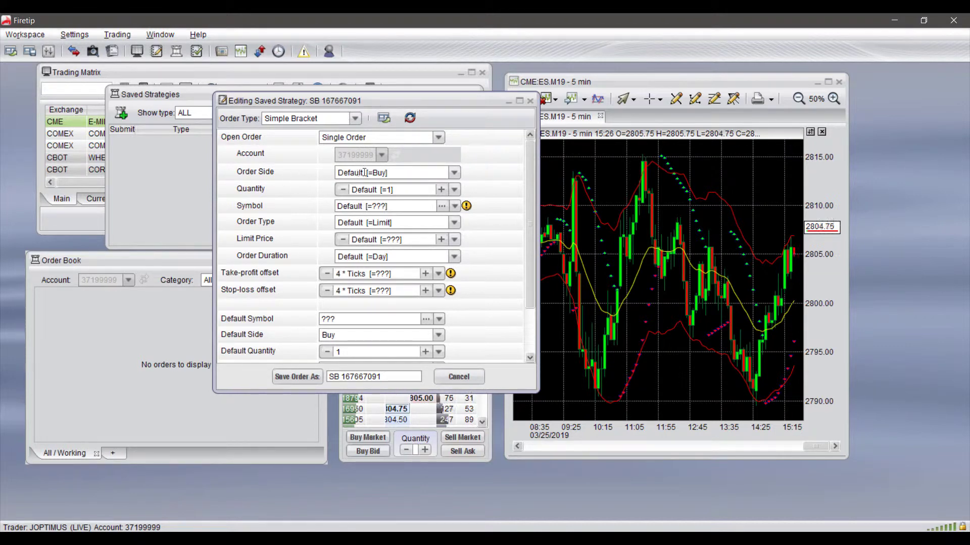
double_click(343, 171)
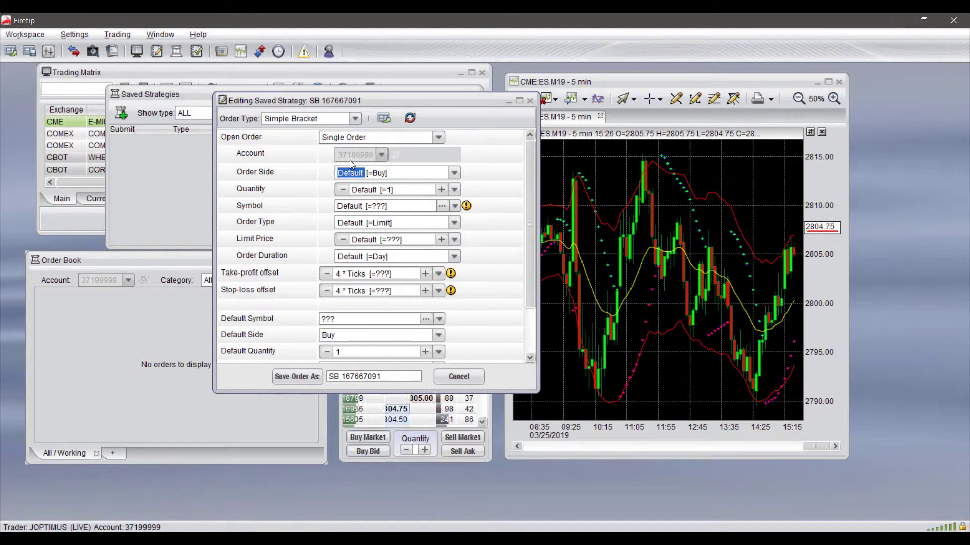
double_click(361, 206)
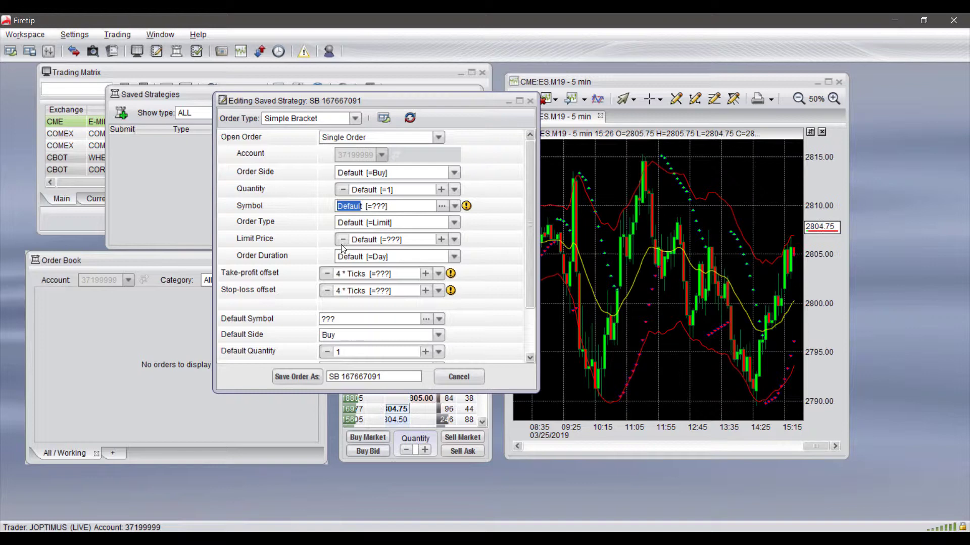
scroll(312, 235, "down", 3)
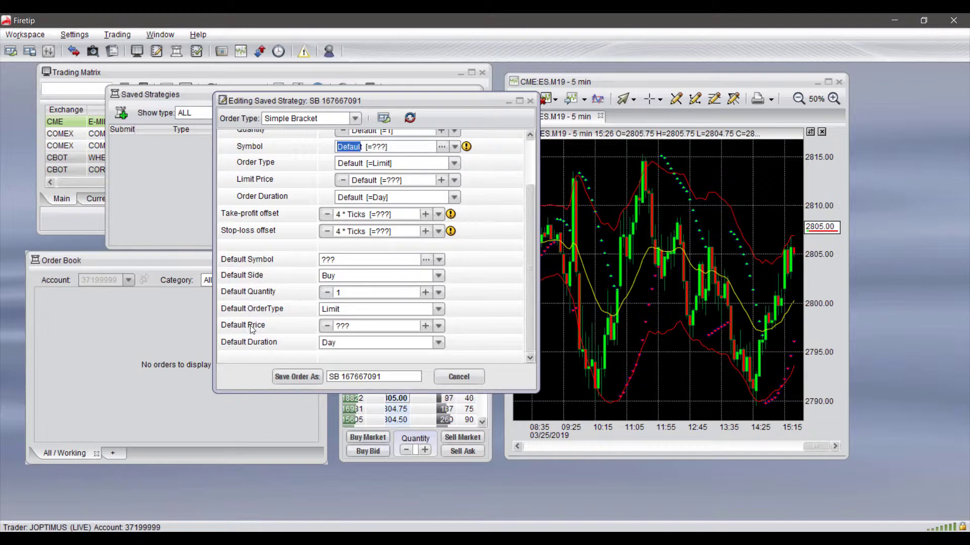
scroll(250, 286, "up", 3)
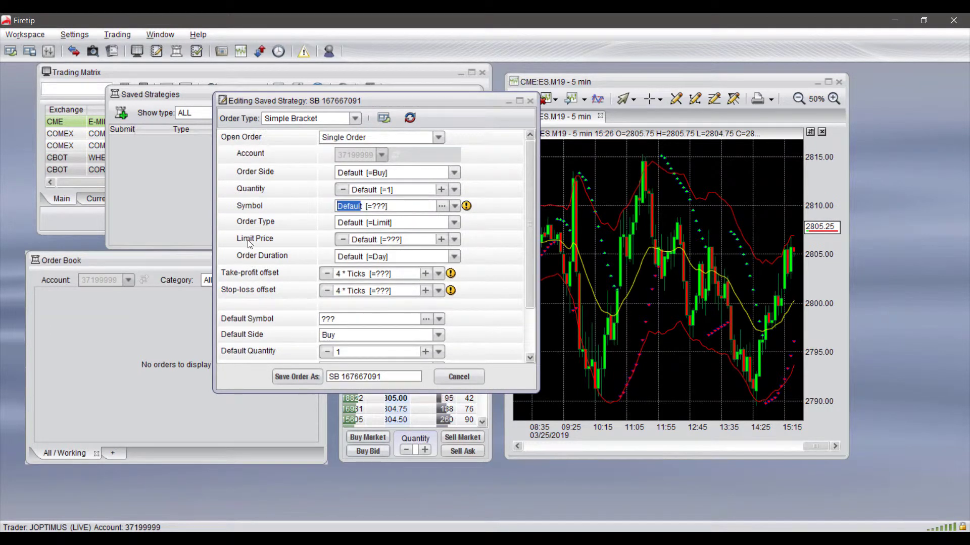
scroll(265, 171, "down", 2)
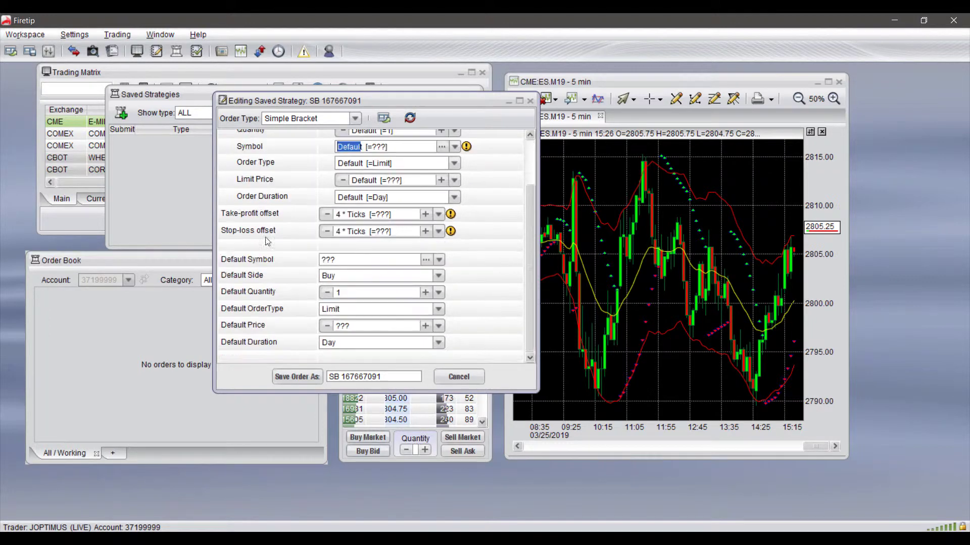
left_click(372, 259)
scroll(412, 237, "up", 2)
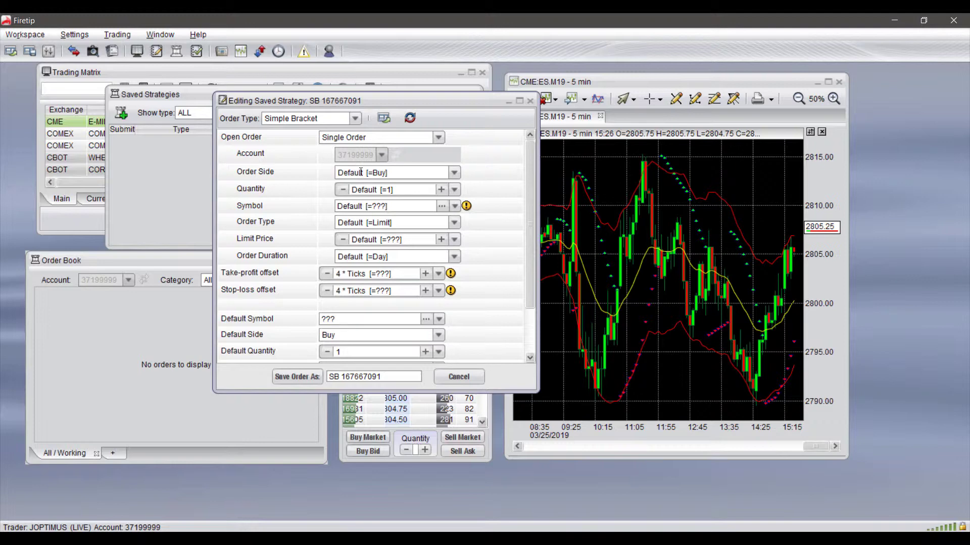
left_click_drag(365, 172, 388, 173)
Step: Find ES in the Symbol Finder and set the E-mini S&P 500 contract ES.M19 as the strategy's default symbol
scroll(427, 292, "down", 2)
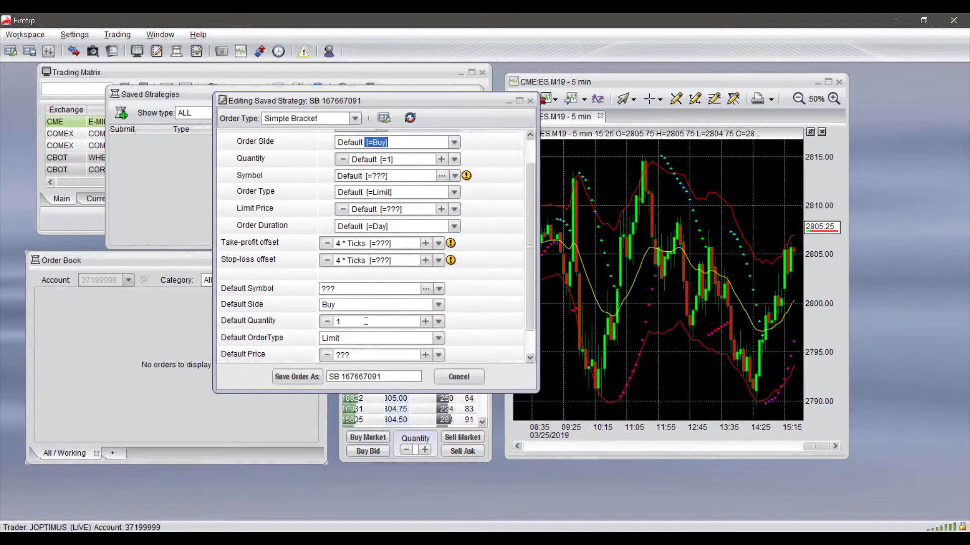
left_click(426, 289)
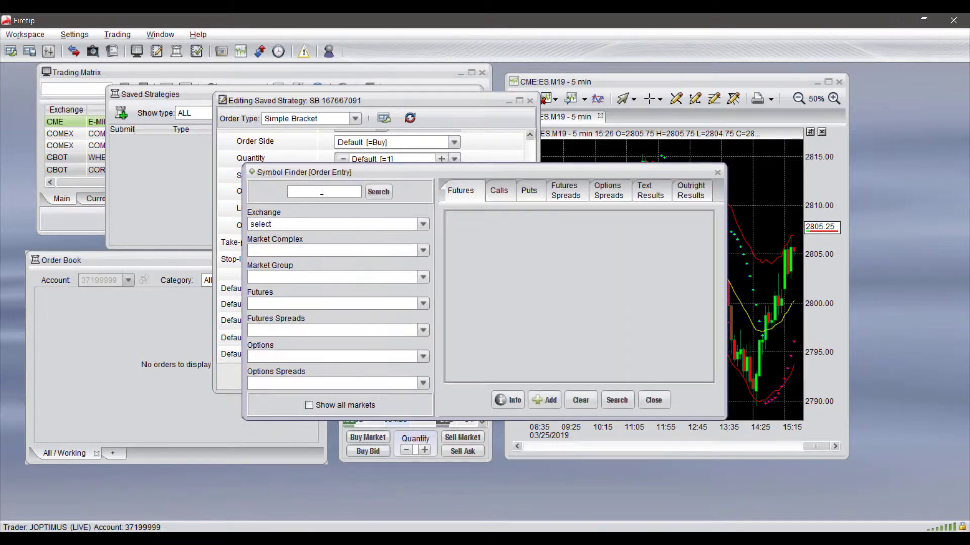
type("ES")
left_click(365, 194)
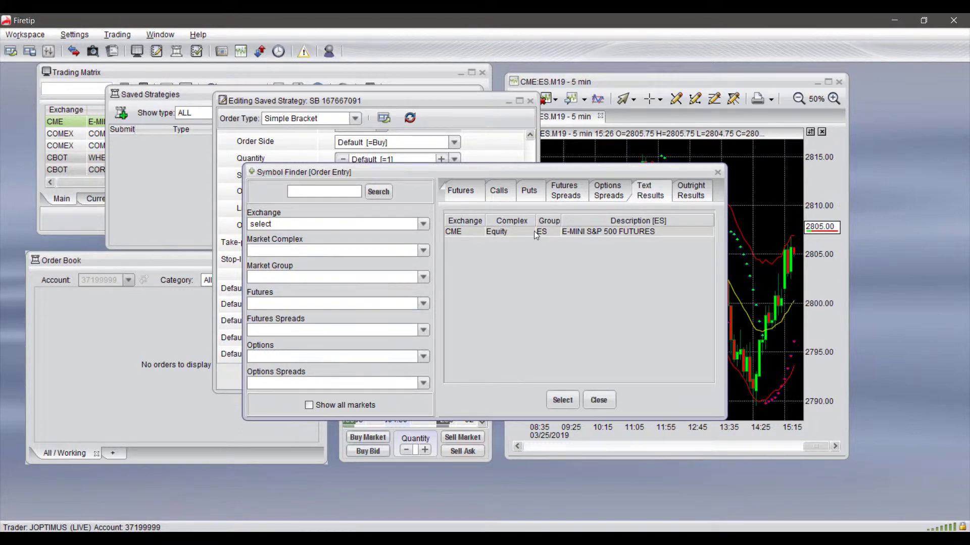
left_click(561, 400)
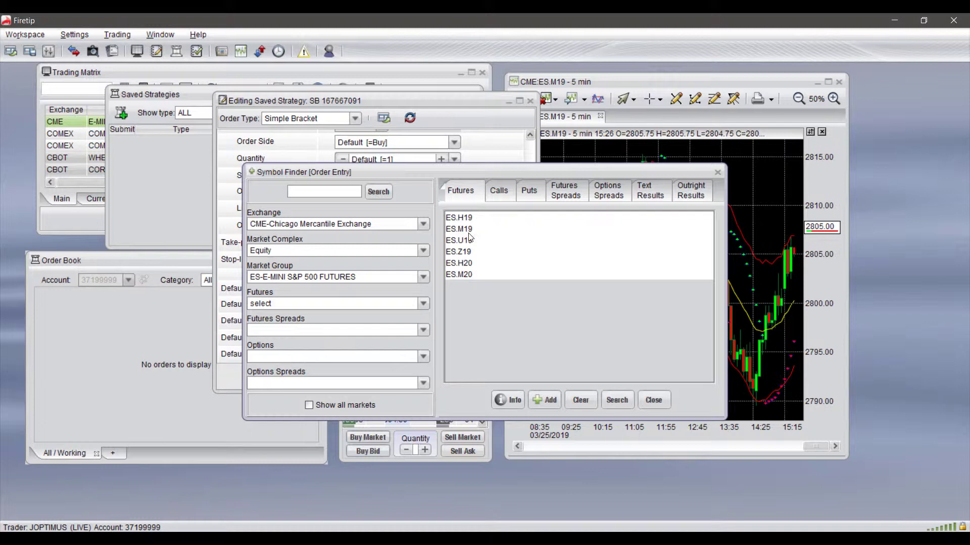
left_click(468, 231)
left_click(545, 398)
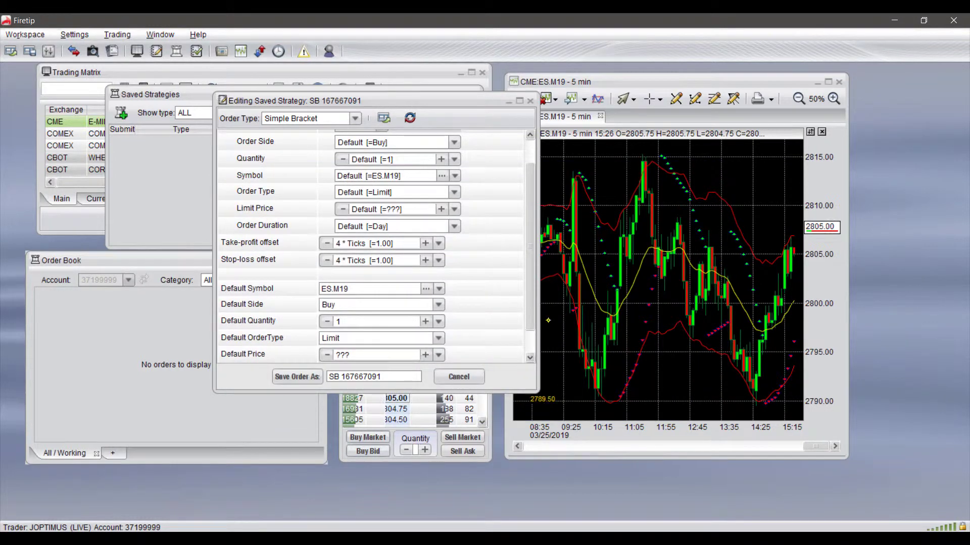
scroll(380, 300, "up", 2)
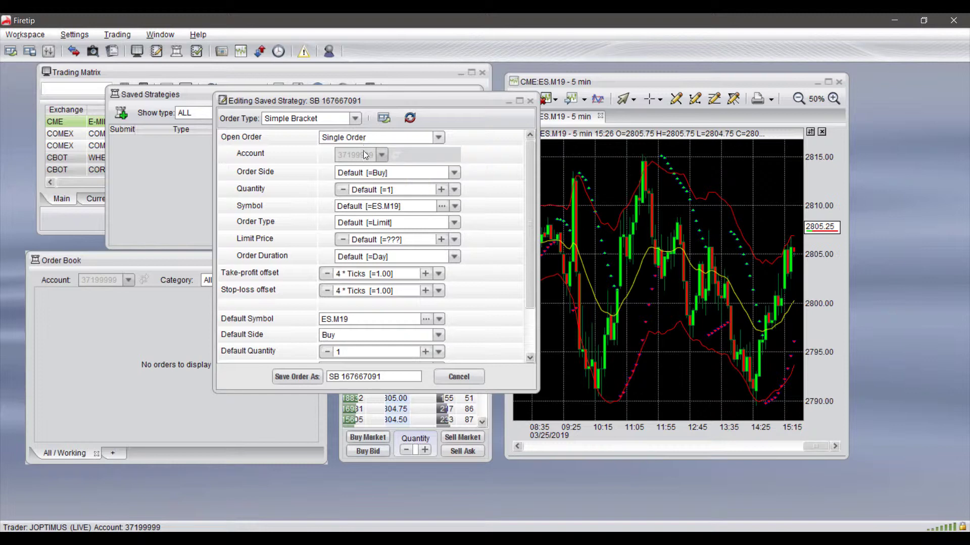
double_click(376, 206)
left_click_drag(376, 206, 398, 208)
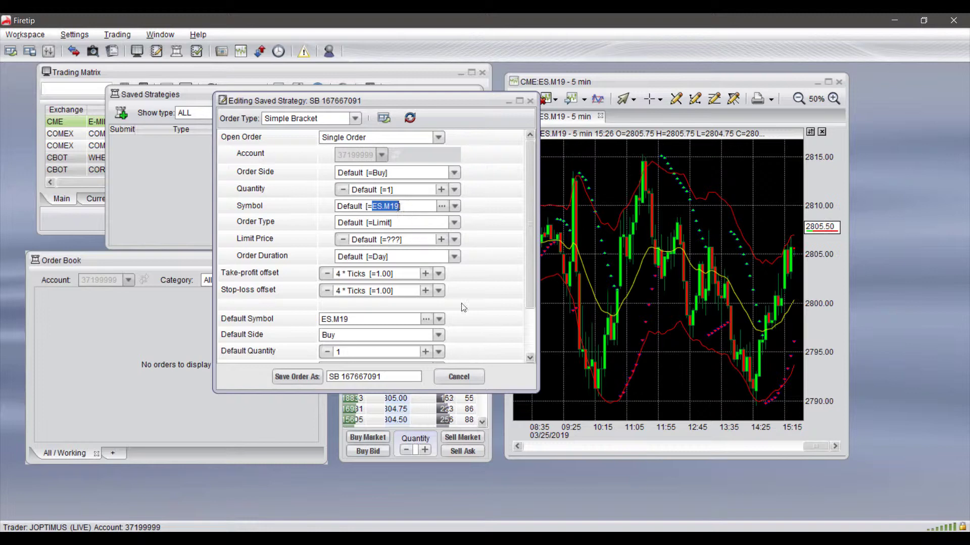
Step: Set the strategy's default quantity to 5 and check the open order's quantity
scroll(428, 323, "down", 2)
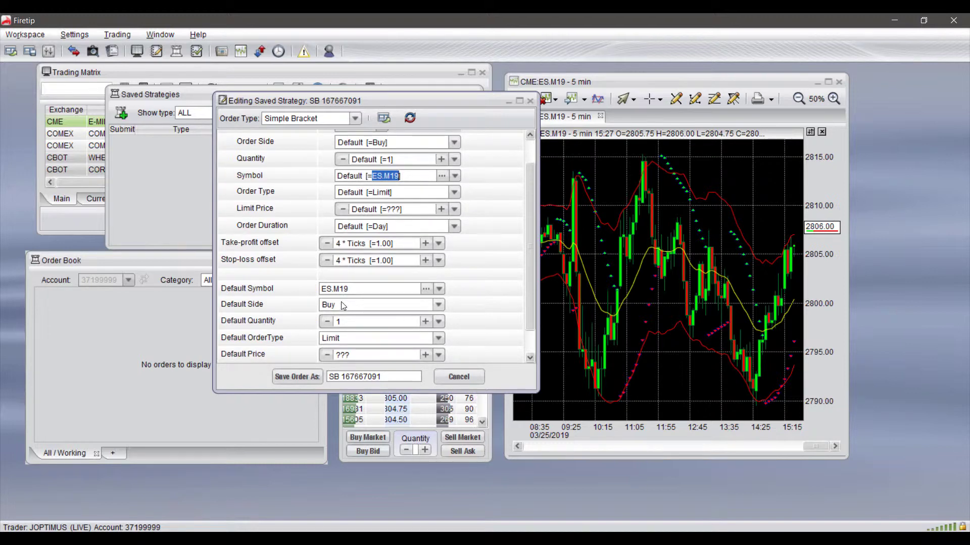
scroll(354, 310, "up", 2)
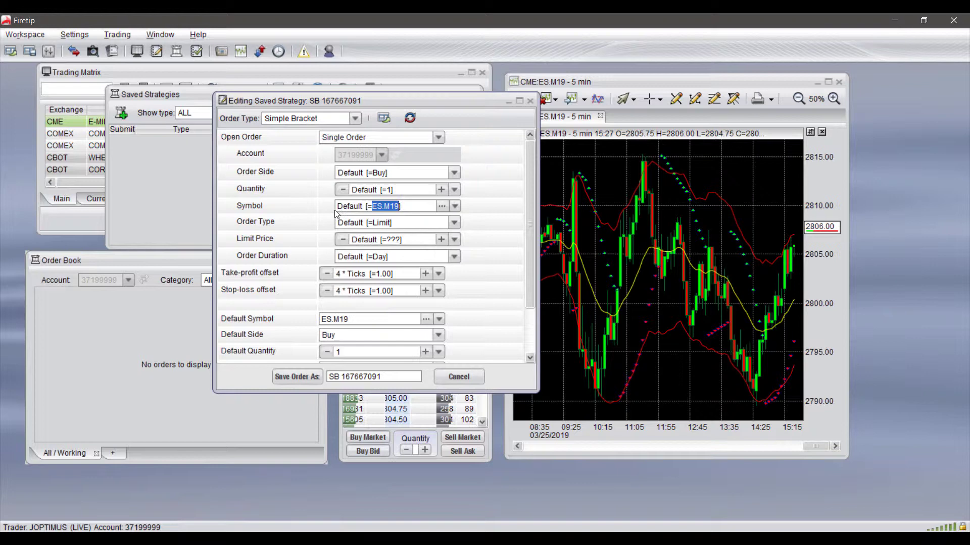
left_click_drag(350, 173, 384, 174)
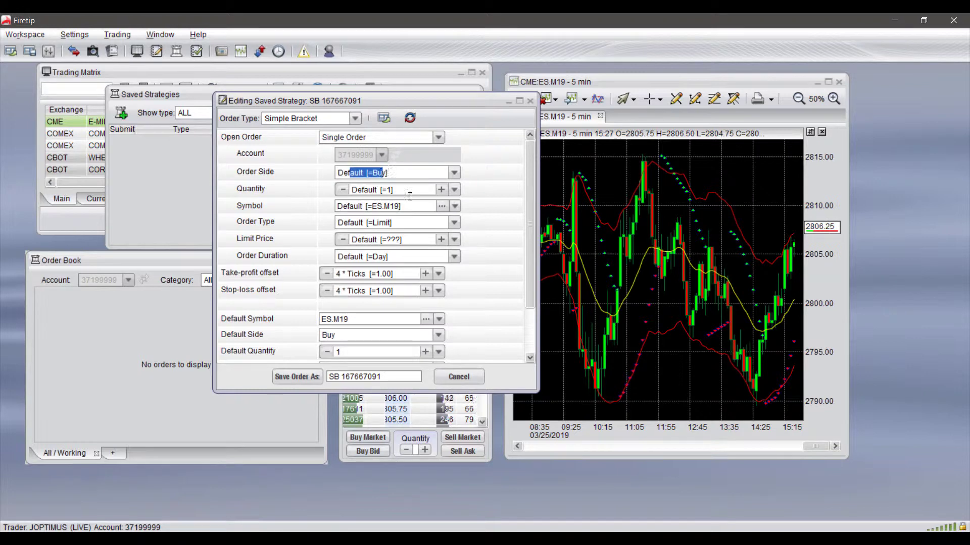
left_click(426, 352)
left_click(426, 352)
left_click(426, 352)
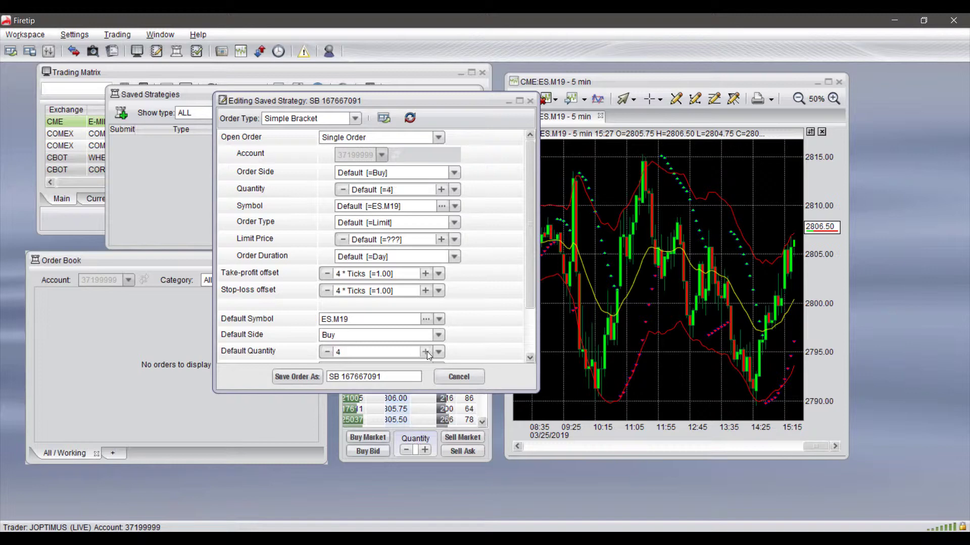
left_click(425, 352)
triple_click(392, 191)
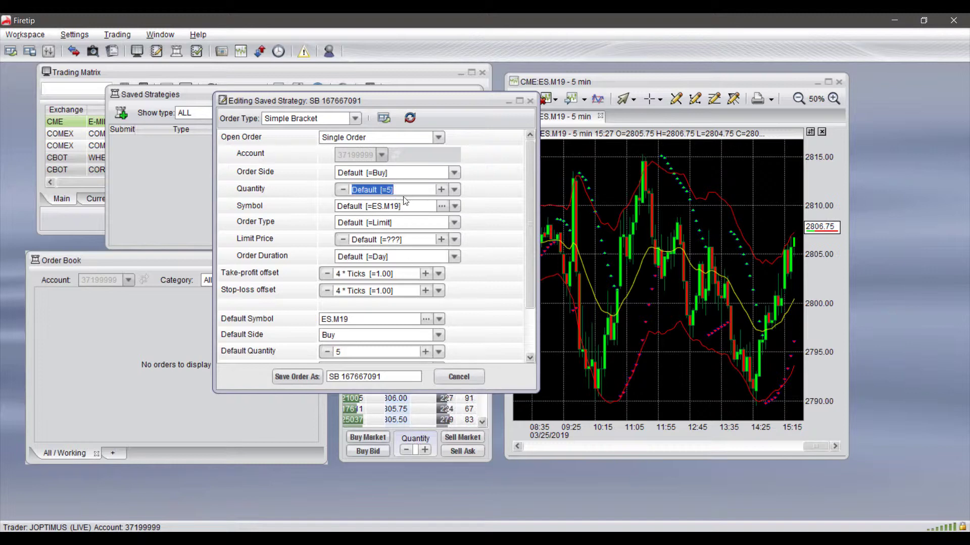
Step: Set the strategy's default price to 2807.50
scroll(404, 277, "down", 1)
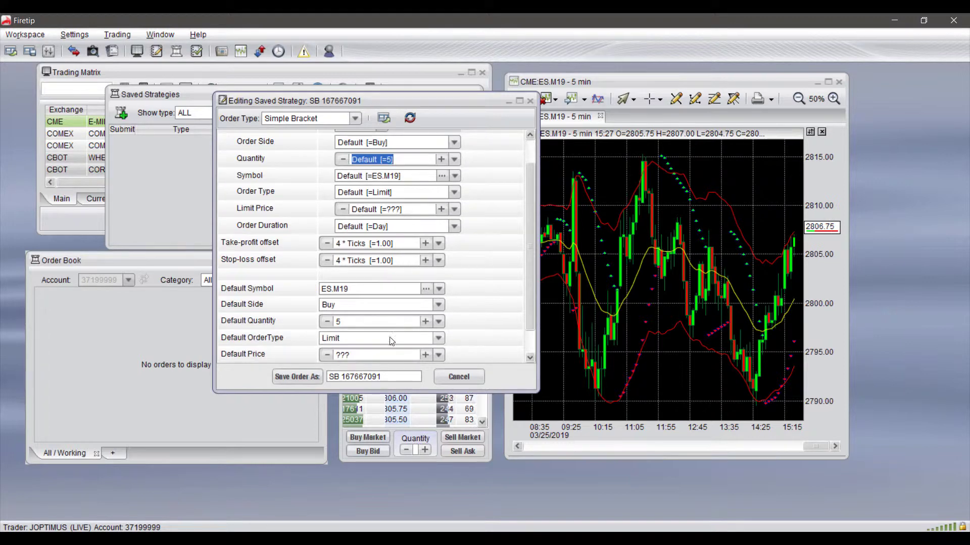
scroll(383, 224, "up", 1)
scroll(383, 227, "down", 2)
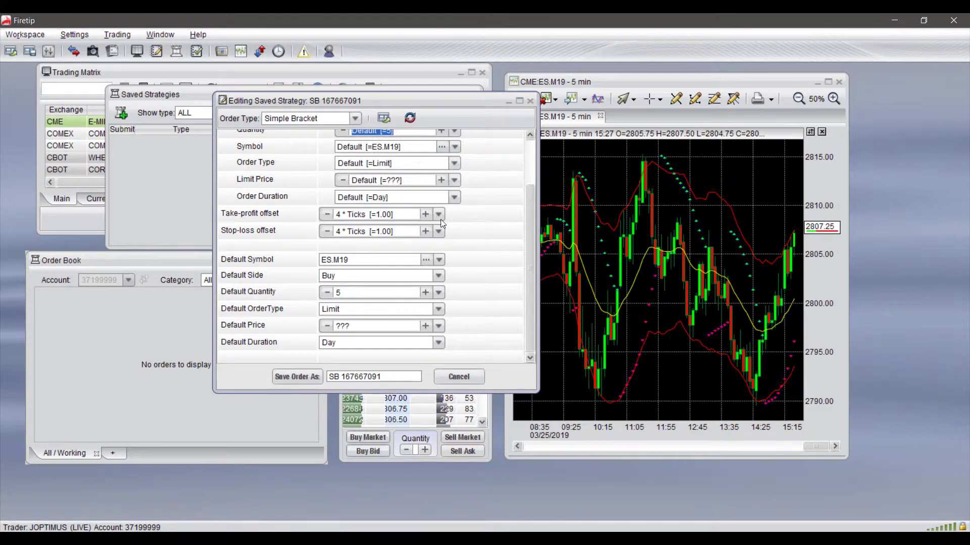
left_click(364, 326)
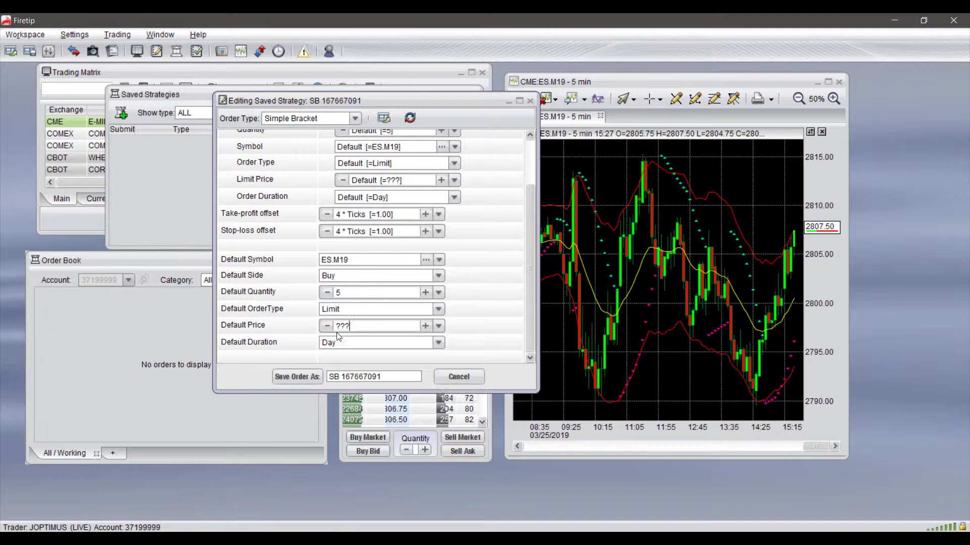
double_click(337, 327)
type("2807.50")
scroll(486, 302, "up", 3)
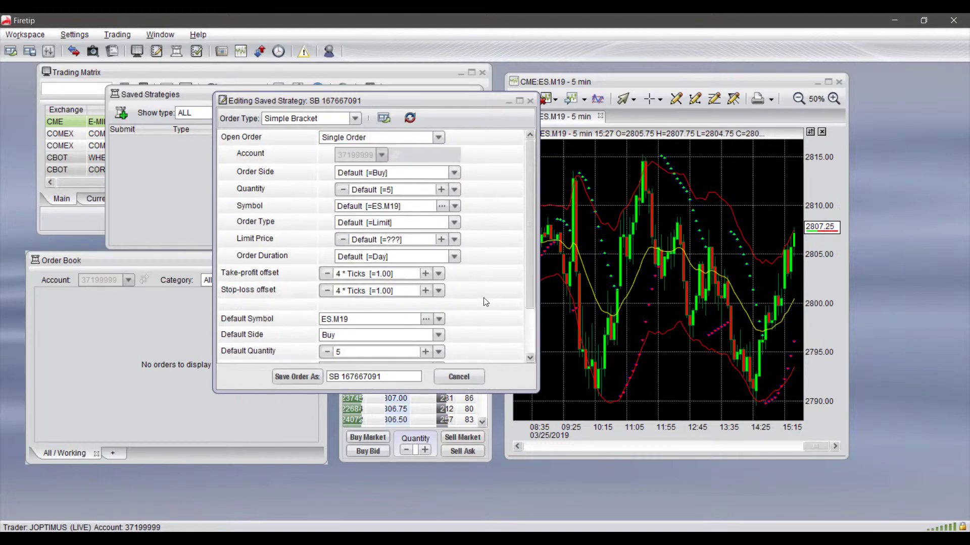
scroll(477, 291, "down", 3)
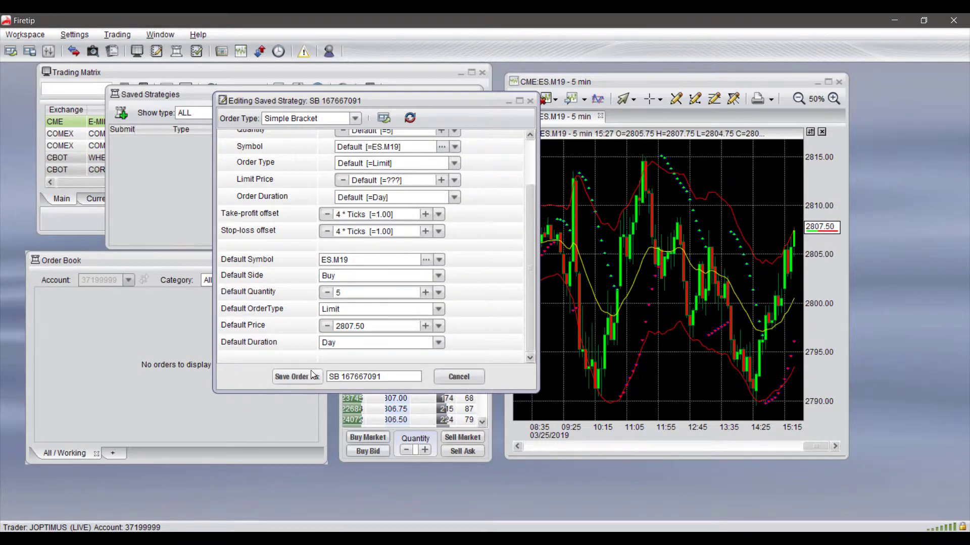
Step: Name the strategy "Simple Bracket Strat" and save it
left_click(342, 379)
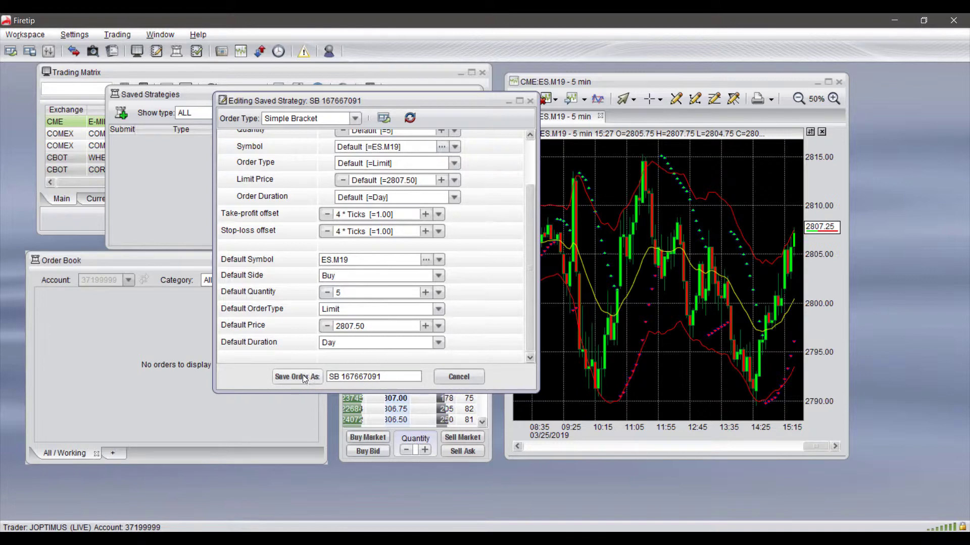
left_click_drag(381, 378, 327, 378)
left_click(378, 376)
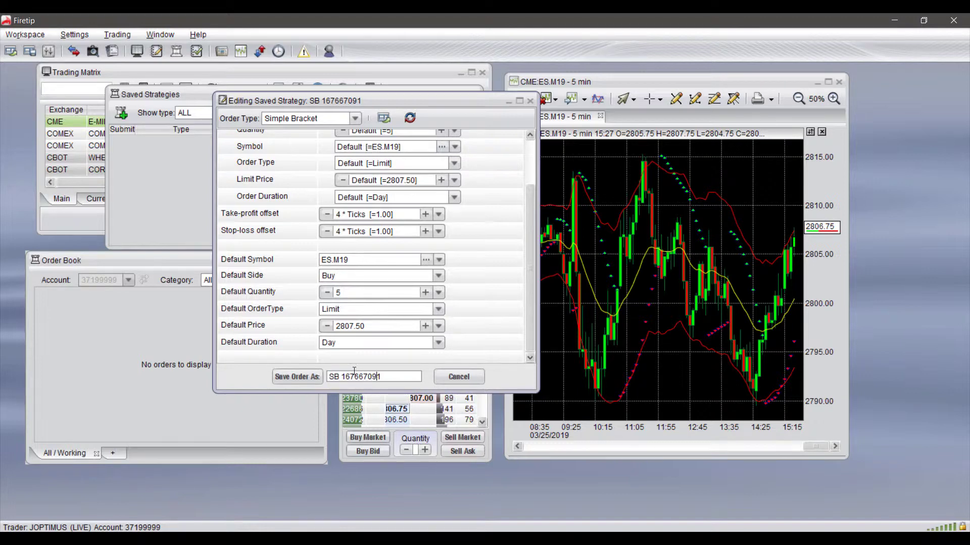
double_click(343, 377)
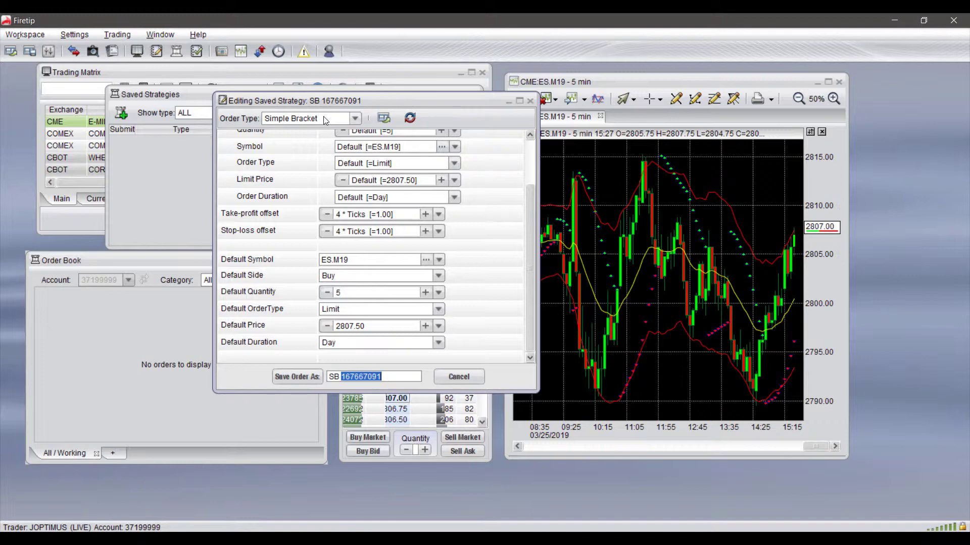
double_click(333, 377)
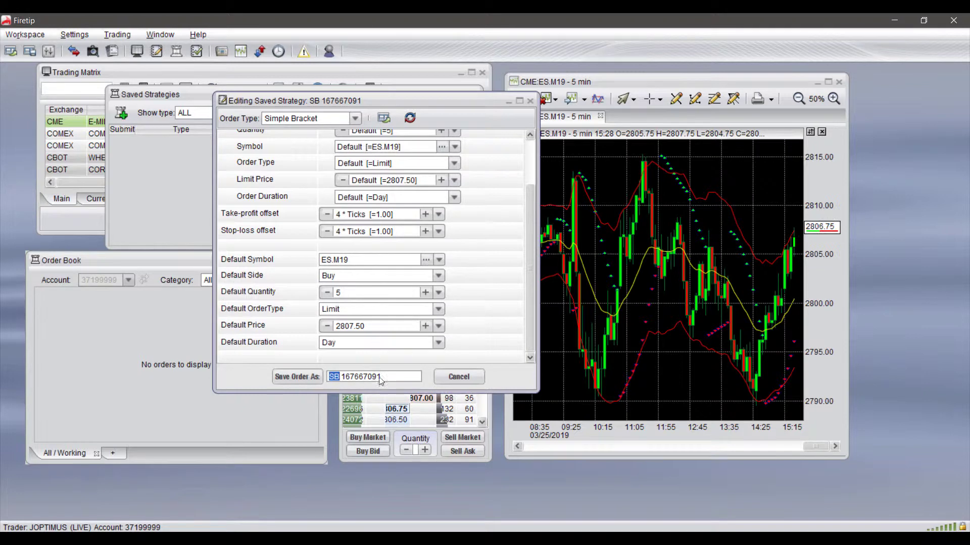
left_click_drag(382, 377, 328, 377)
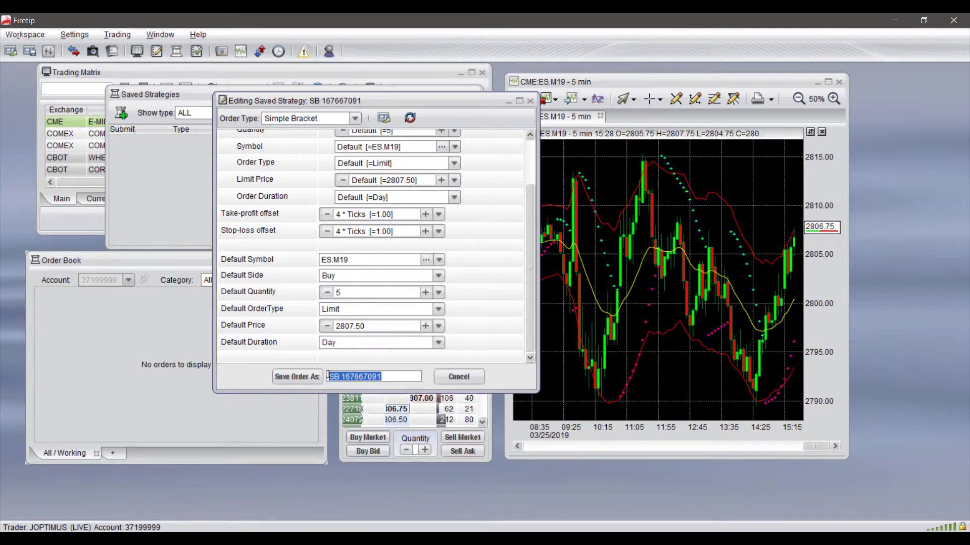
key("BackSpace")
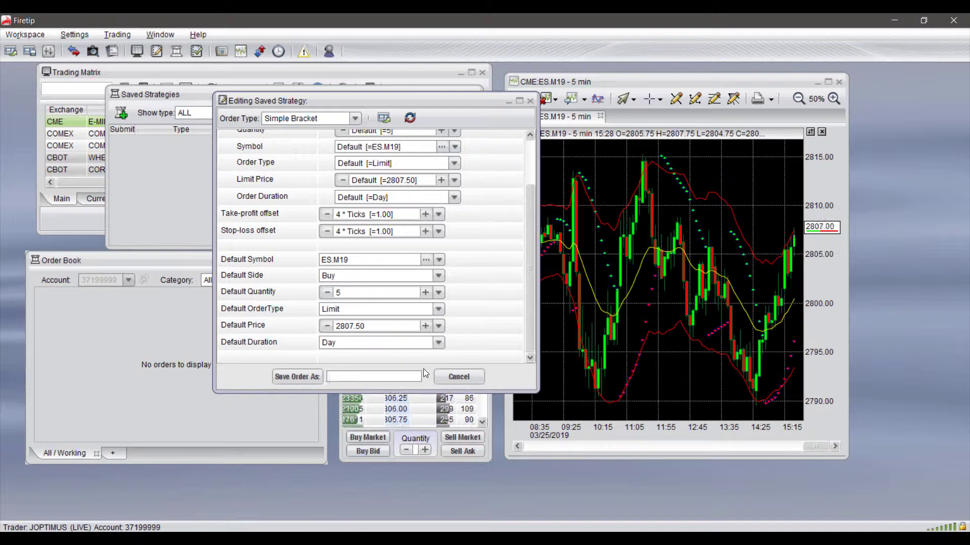
type("Simple B")
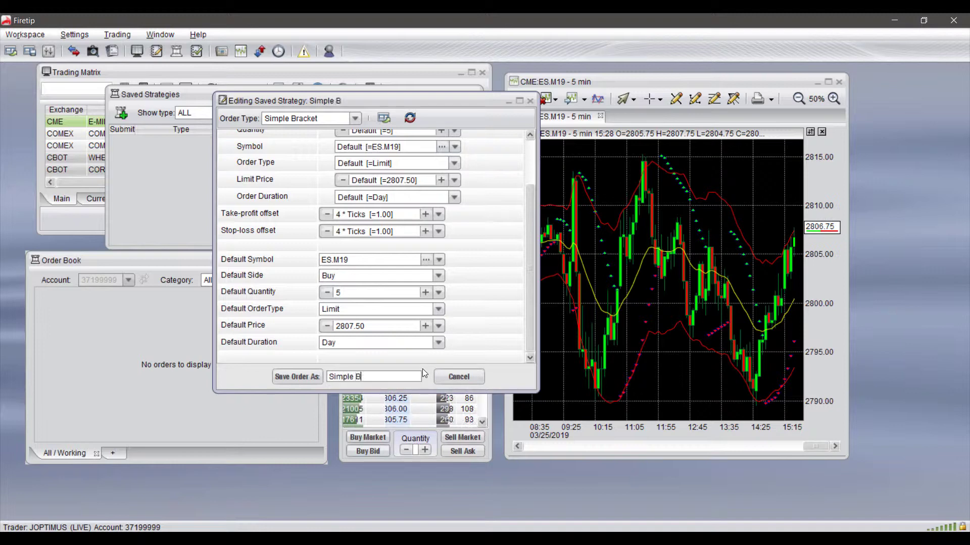
type("racket Strat")
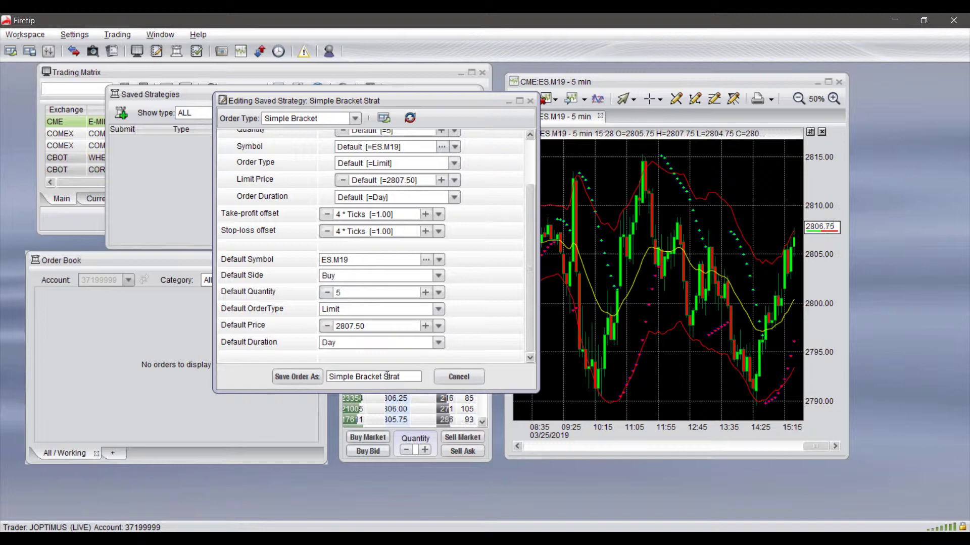
left_click(297, 377)
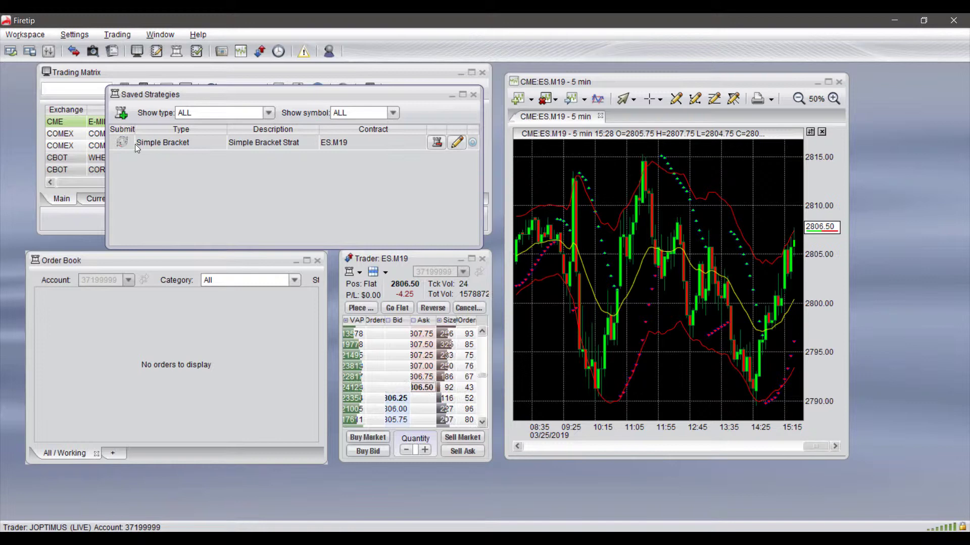
Step: Move the ES.M19 Trader window lower, assign Simple Bracket Strat as its default strategy, and close Saved Strategies
left_click(402, 259)
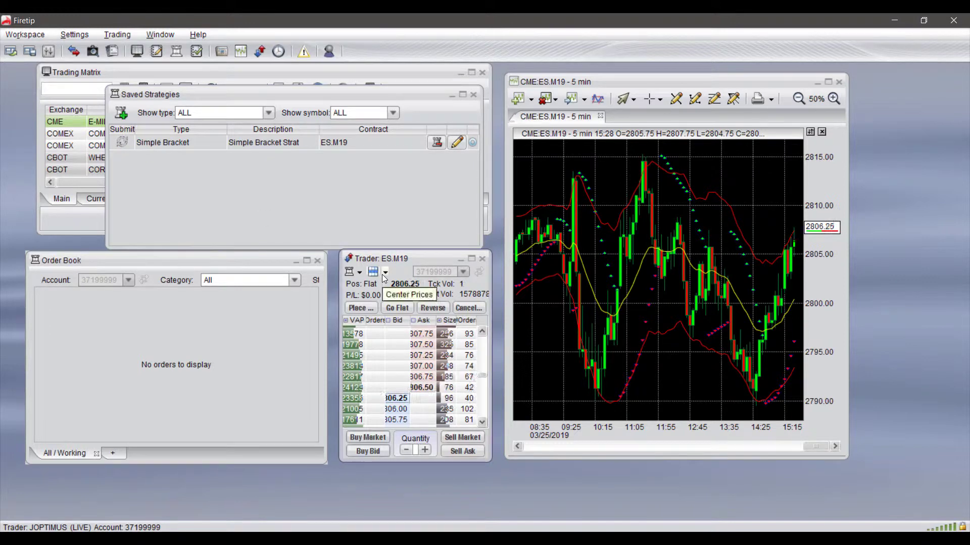
left_click_drag(396, 258, 396, 281)
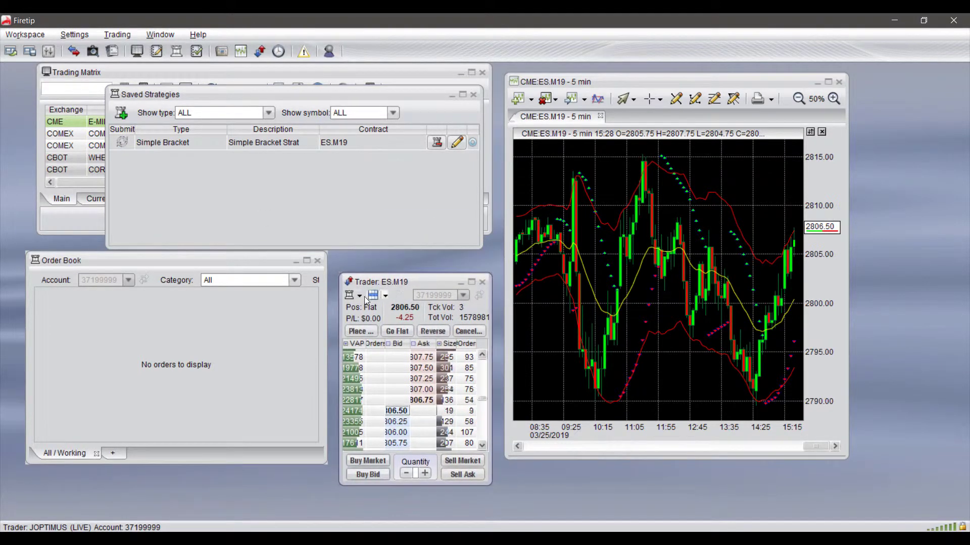
left_click(359, 296)
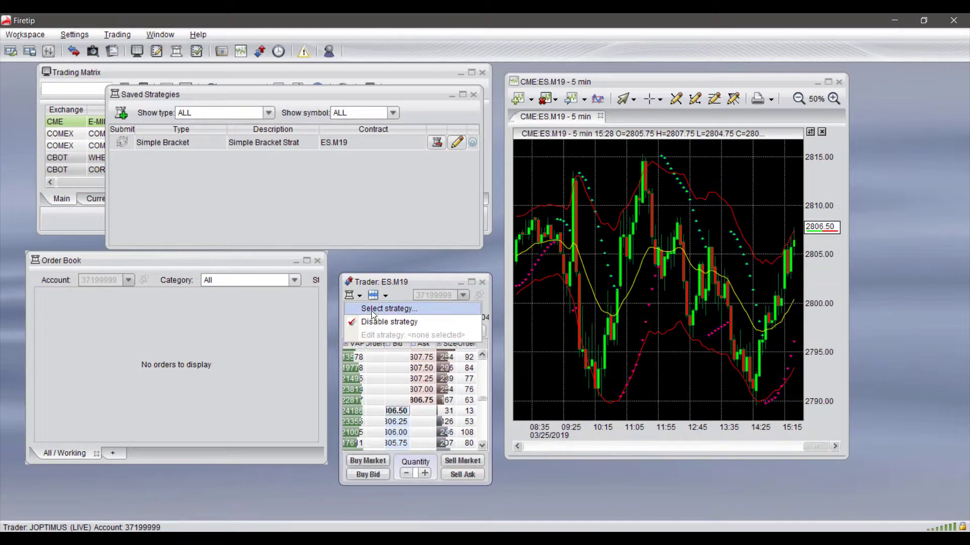
left_click(371, 309)
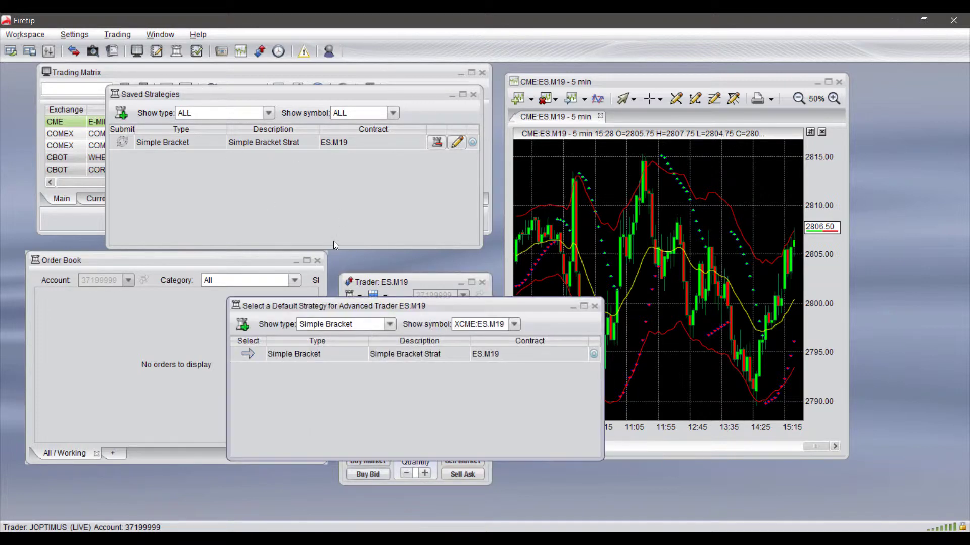
left_click(250, 356)
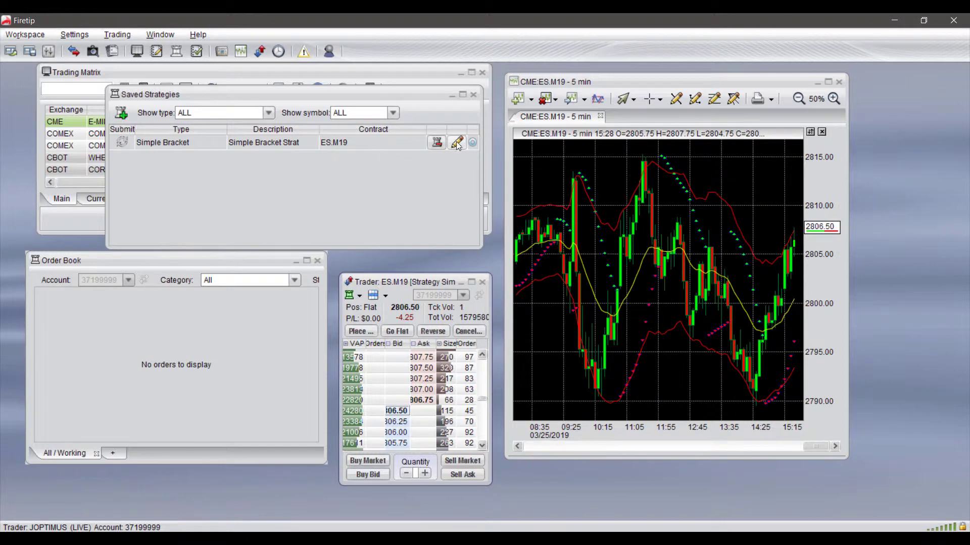
left_click(474, 94)
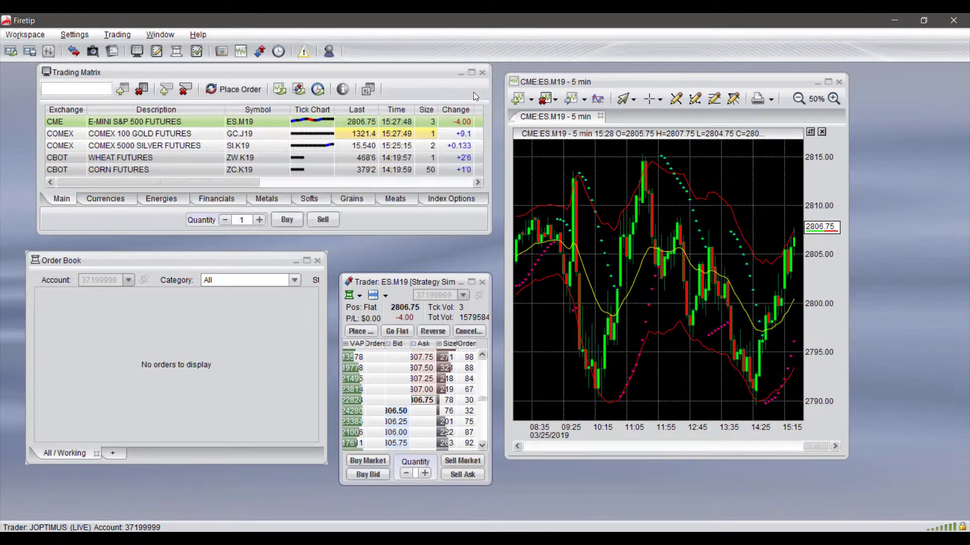
Step: Reopen Saved Strategies and filter by Order Triggers OCO and Simple Bracket, finishing with all types shown
left_click(179, 52)
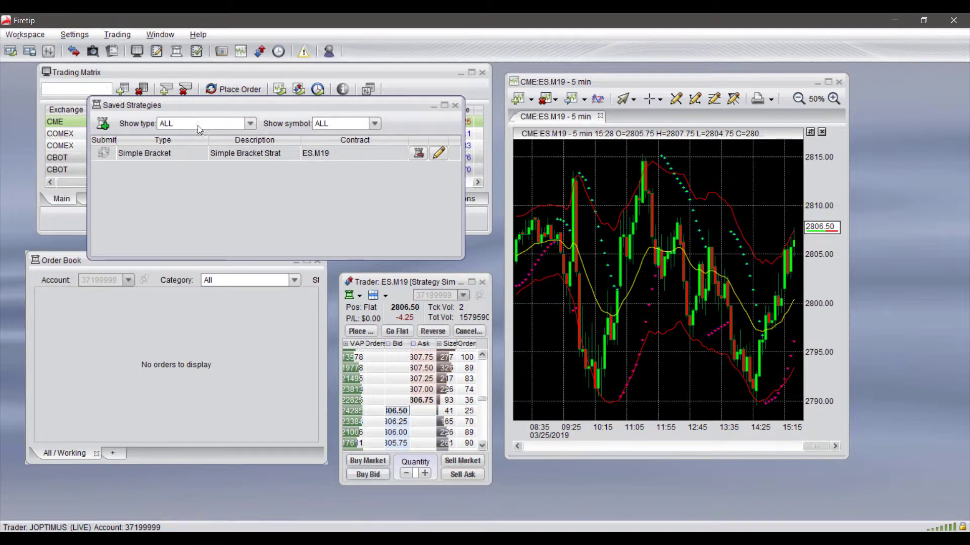
left_click(248, 126)
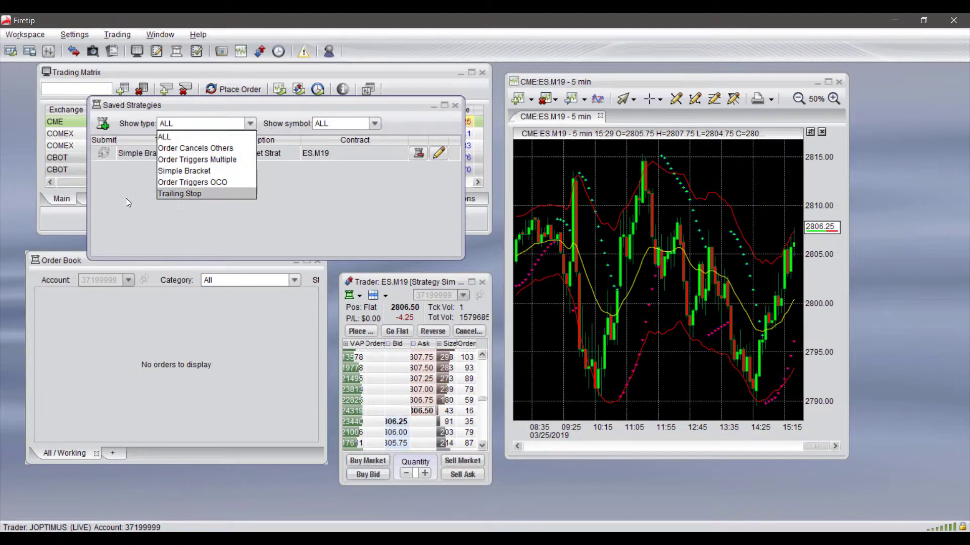
left_click(126, 198)
left_click(253, 124)
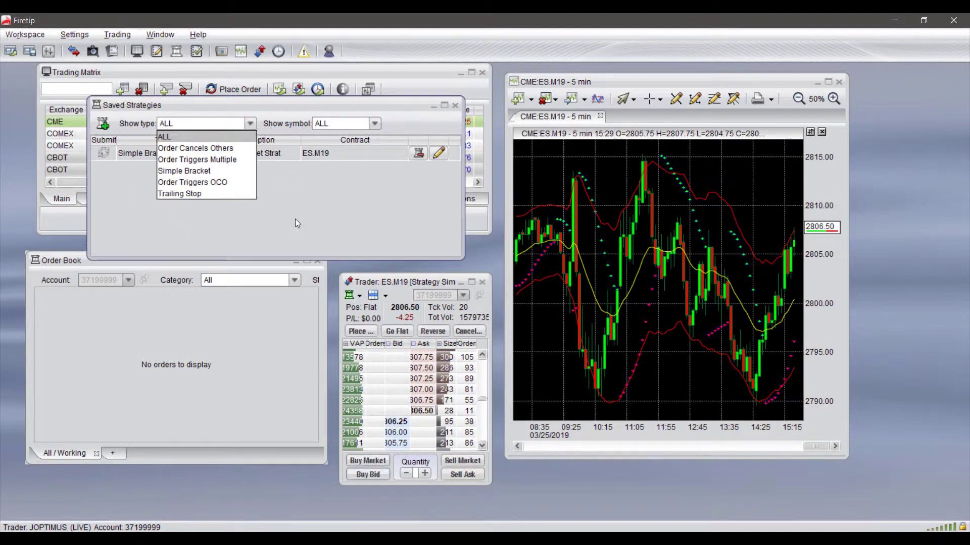
left_click(280, 204)
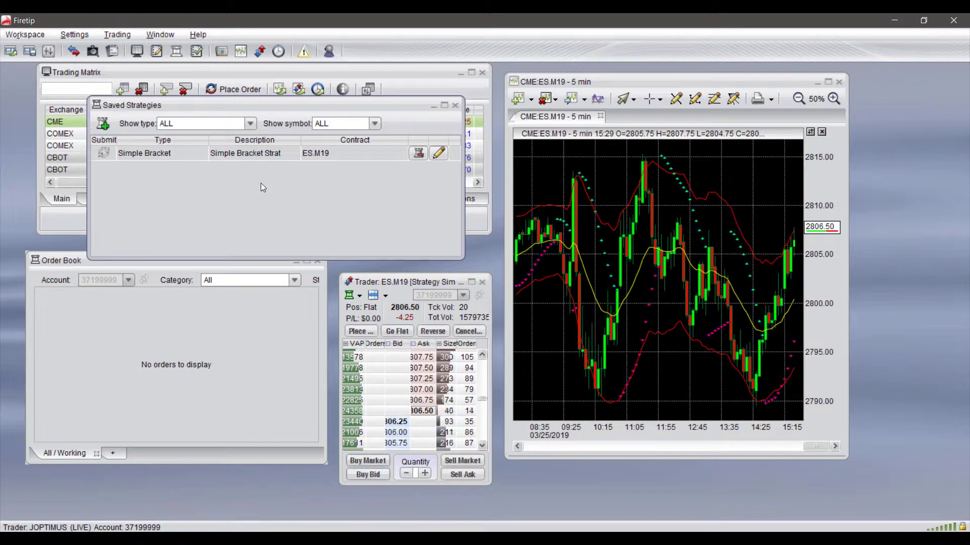
left_click(253, 124)
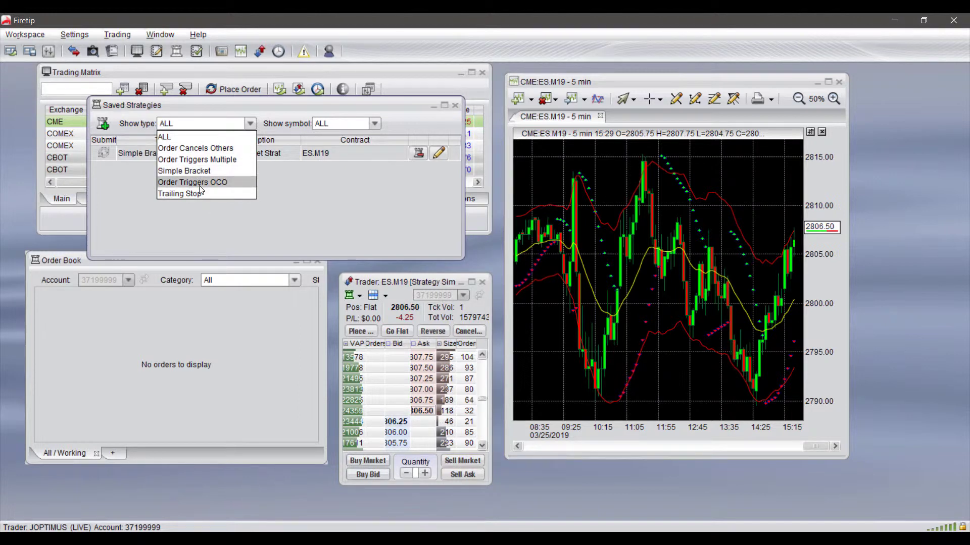
left_click(200, 185)
left_click(254, 123)
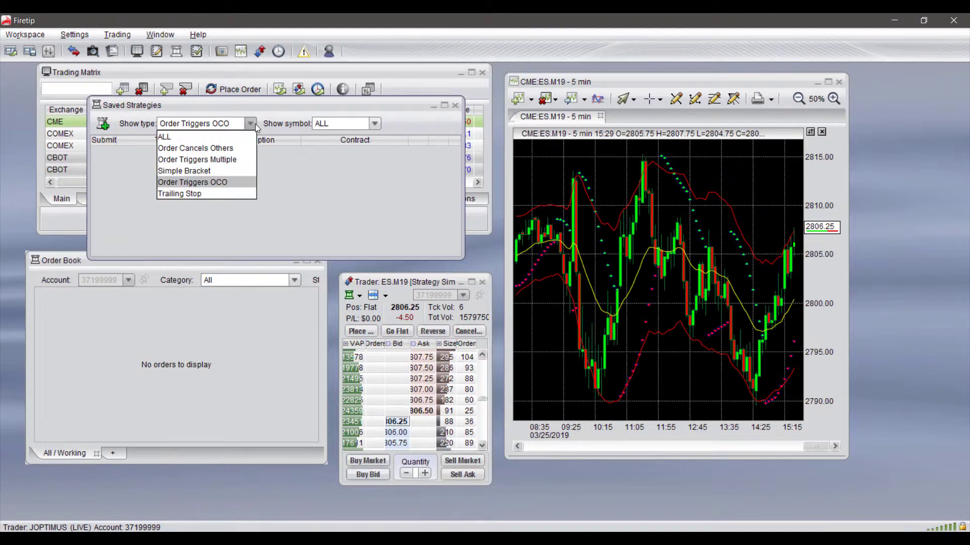
left_click(197, 171)
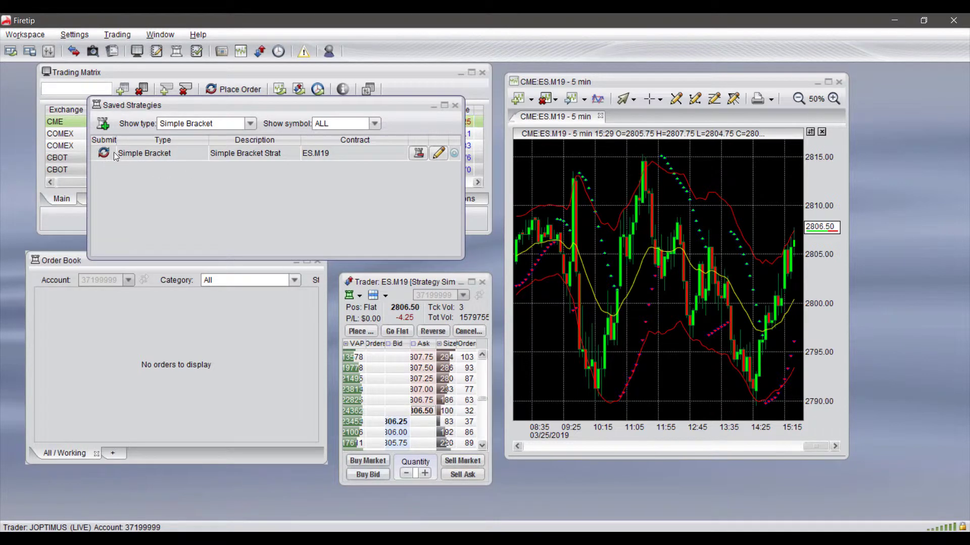
left_click(250, 123)
left_click(184, 137)
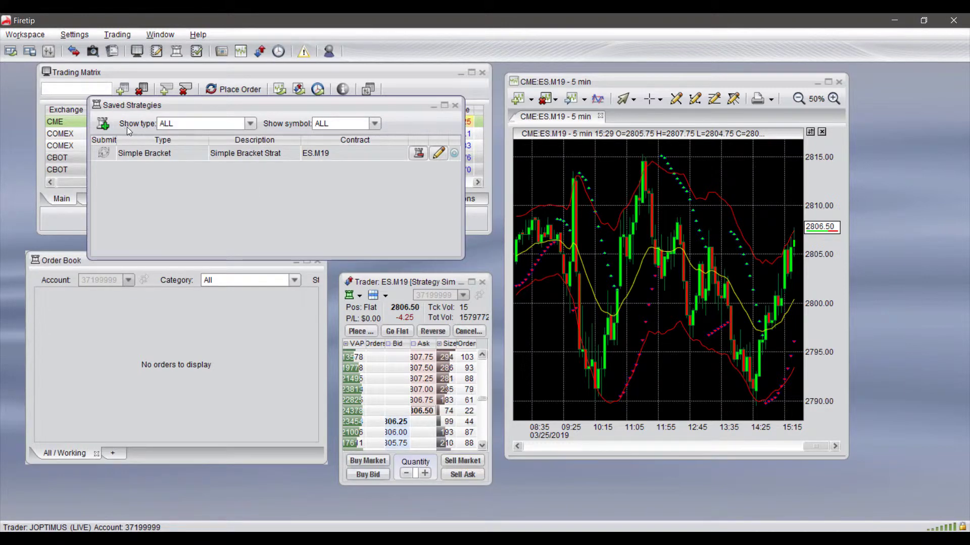
Step: Start a new saved strategy, view the real order entry form based on it, and close that form without submitting
left_click(108, 128)
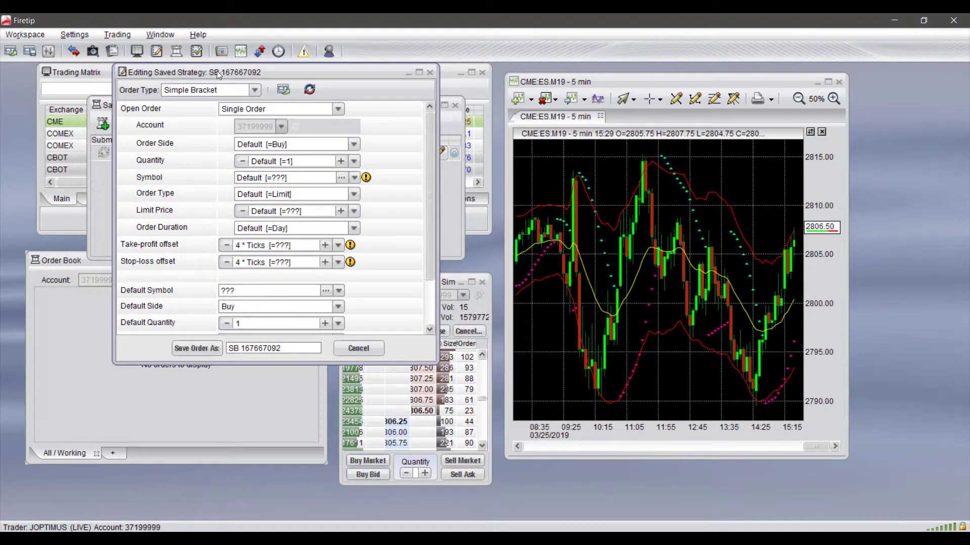
left_click_drag(218, 75, 285, 118)
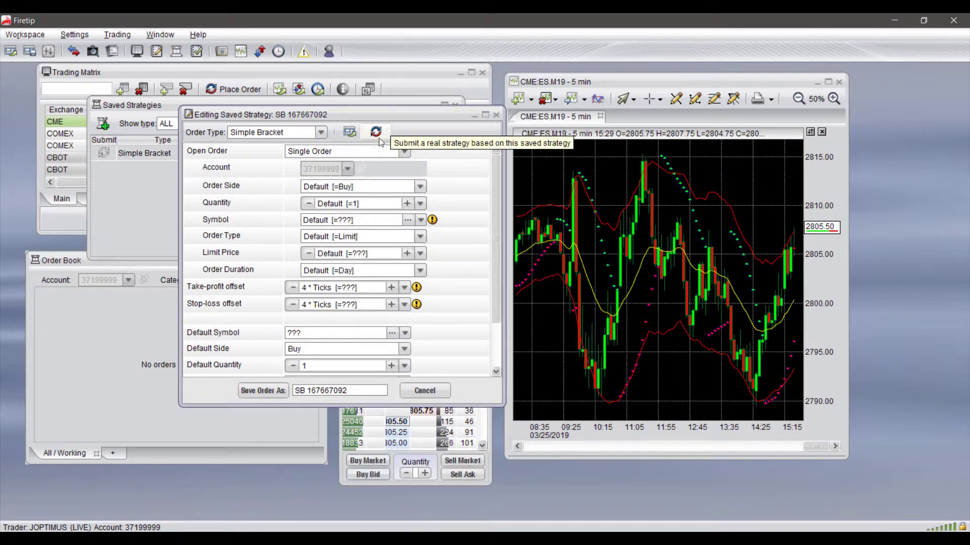
left_click_drag(381, 117, 399, 120)
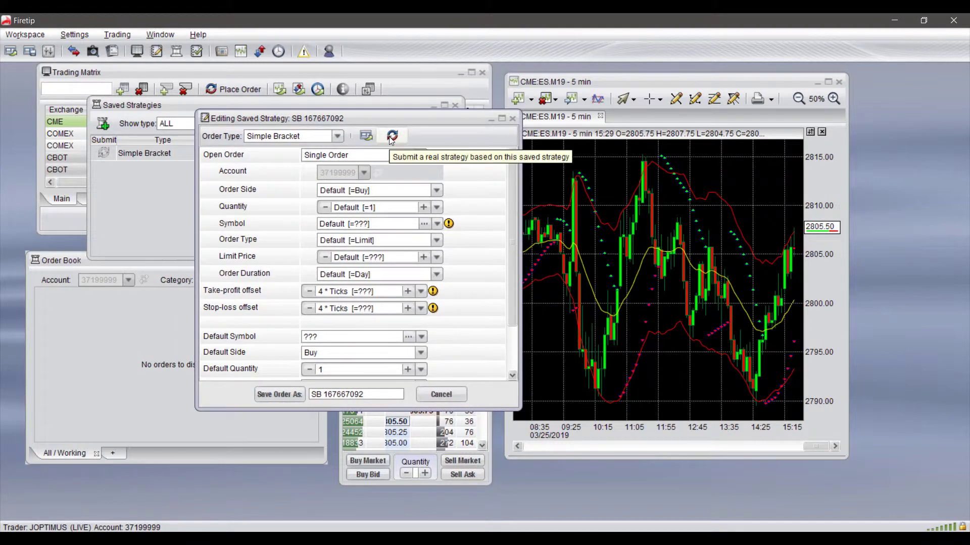
left_click(392, 136)
left_click_drag(284, 76, 183, 139)
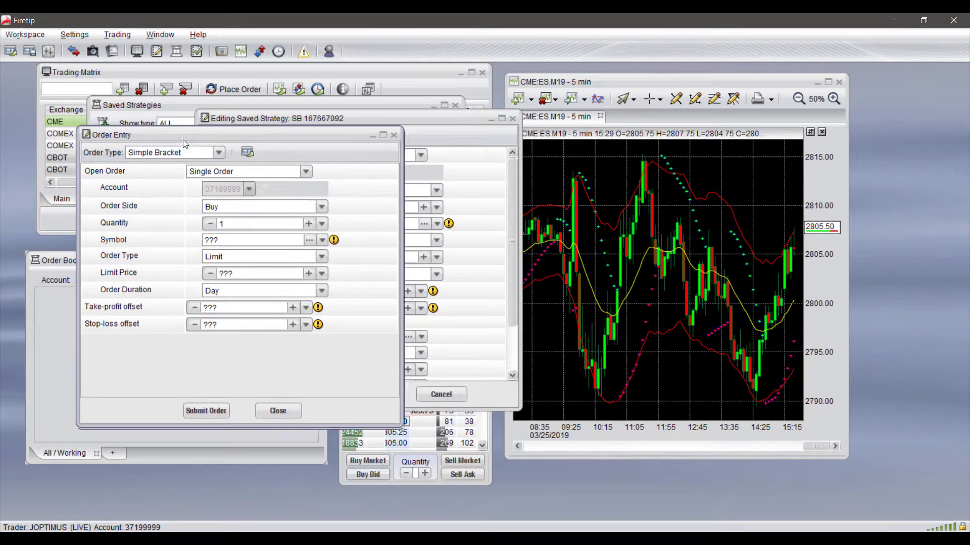
left_click(394, 135)
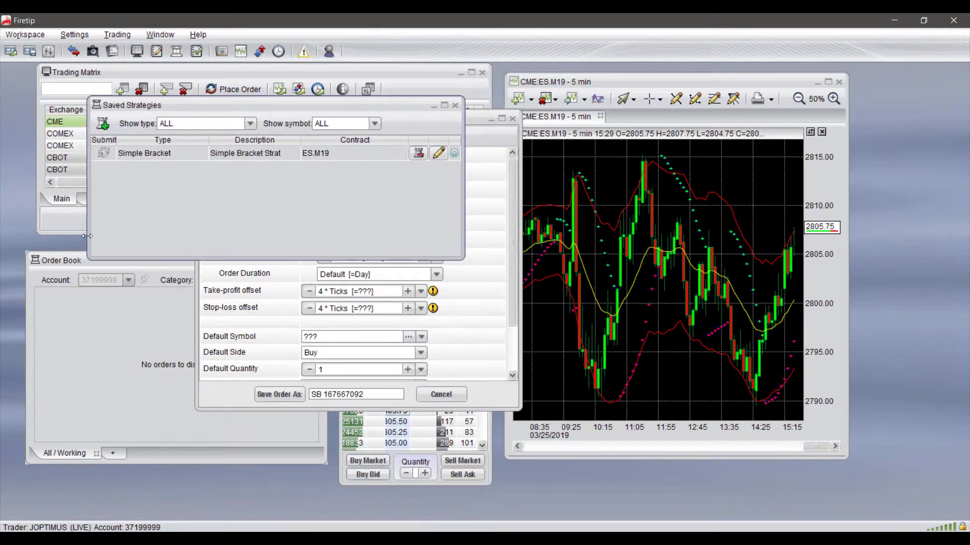
Step: Start another new saved strategy and view the saved strategies available to copy from without selecting one
mouse_move(132, 108)
left_mouse_down()
mouse_move(134, 123)
mouse_move(134, 112)
left_mouse_up()
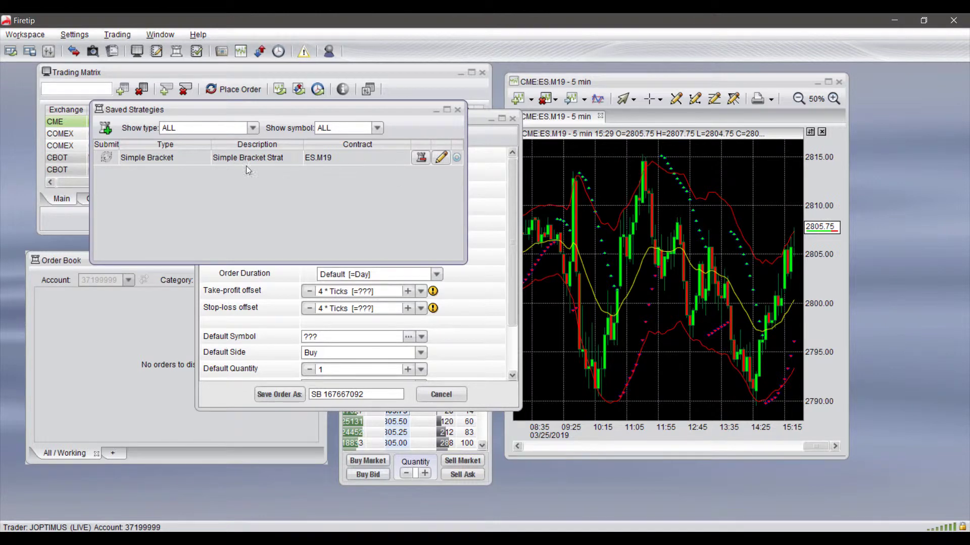
left_click(105, 128)
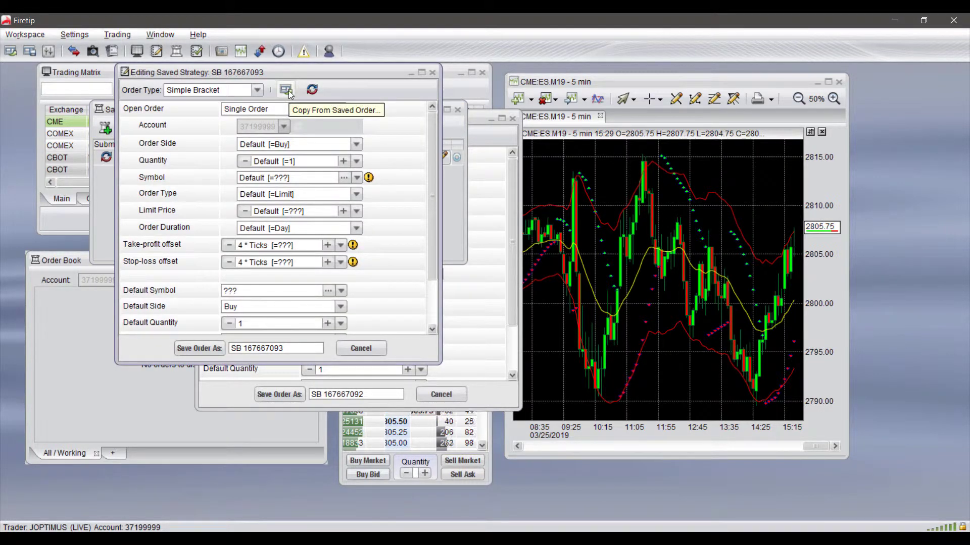
left_click_drag(288, 67, 319, 105)
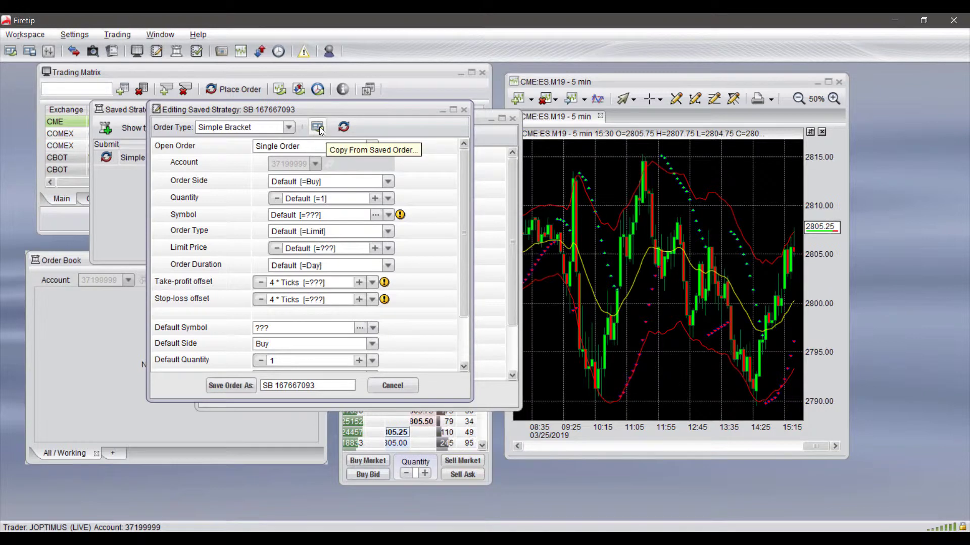
left_click(319, 127)
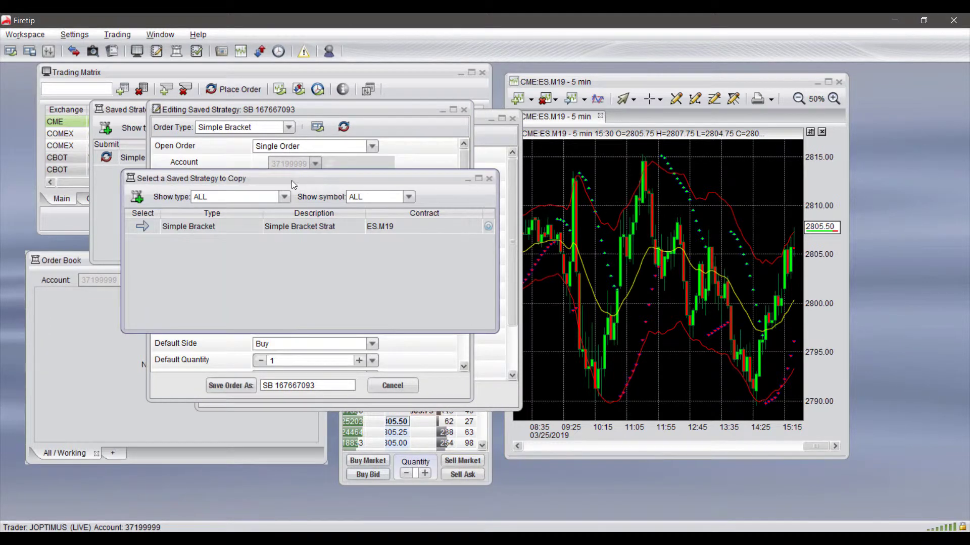
left_click_drag(292, 181, 357, 208)
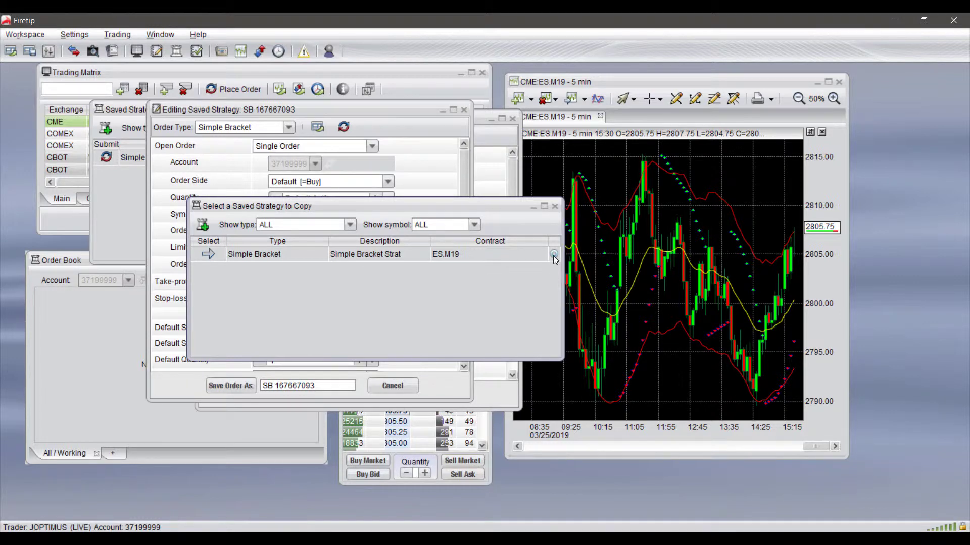
left_click(554, 206)
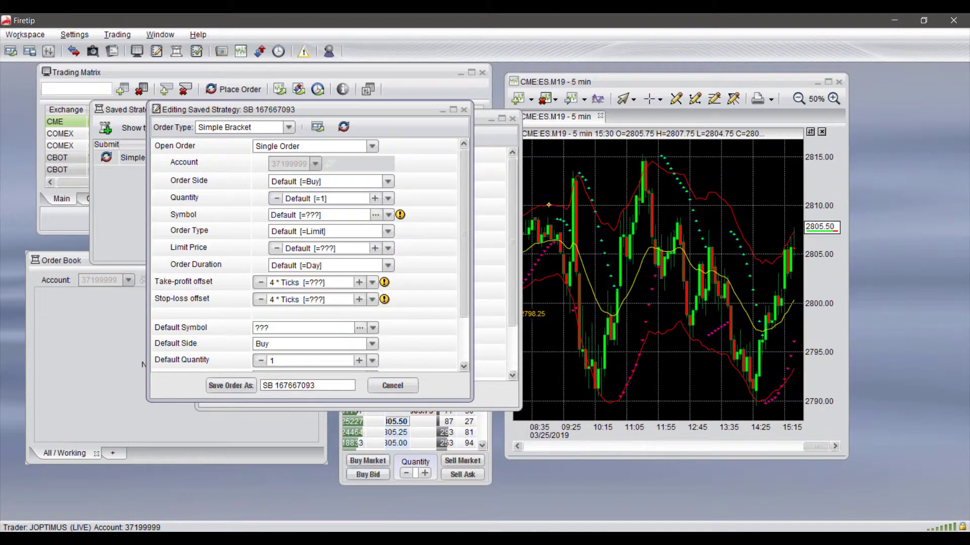
Step: Switch the new saved strategy to the Trailing Stop order type and set its order side to Buy
left_click(293, 127)
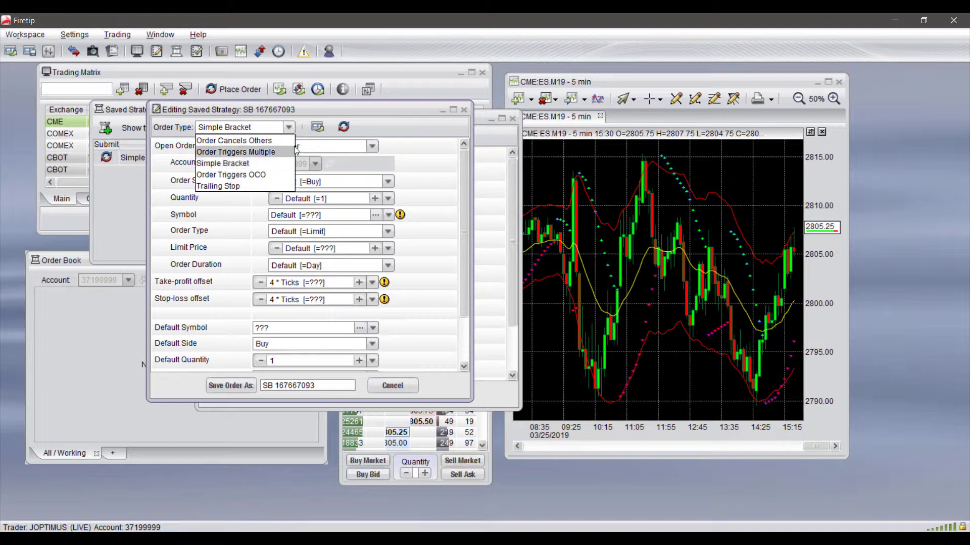
left_click(219, 186)
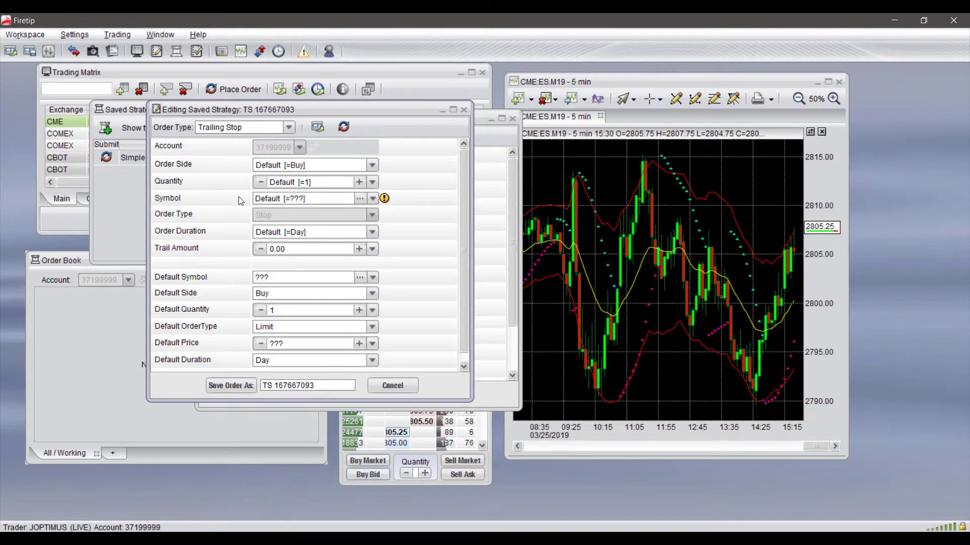
scroll(241, 202, "down", 1)
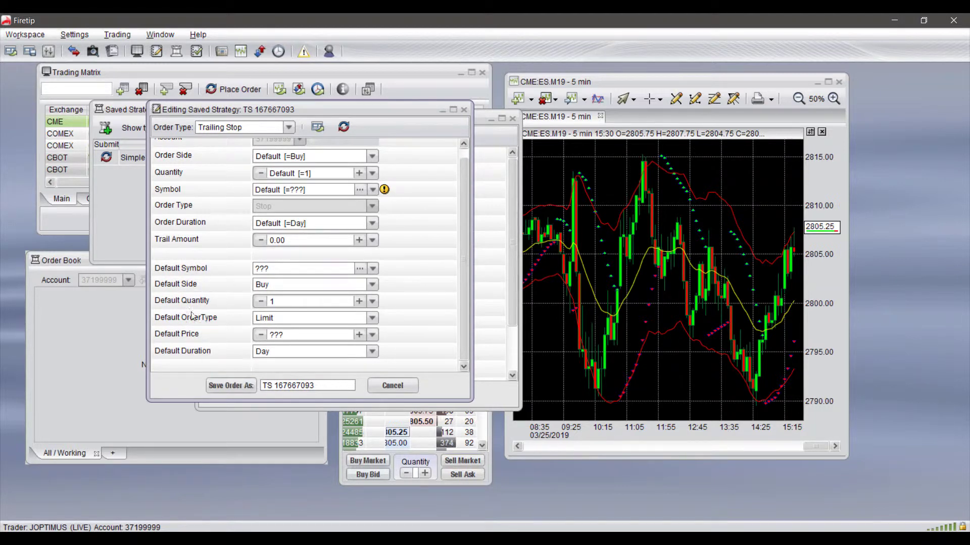
scroll(226, 299, "up", 1)
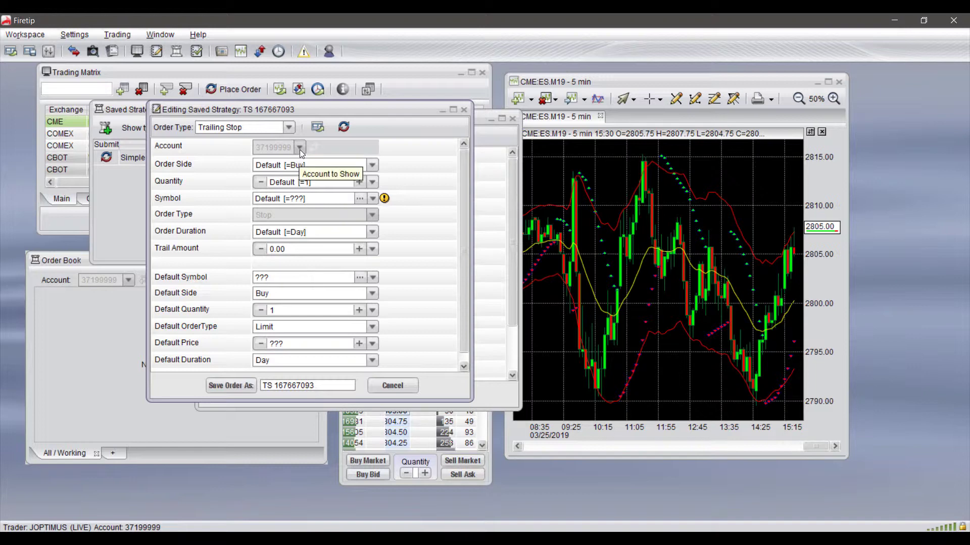
left_click(372, 167)
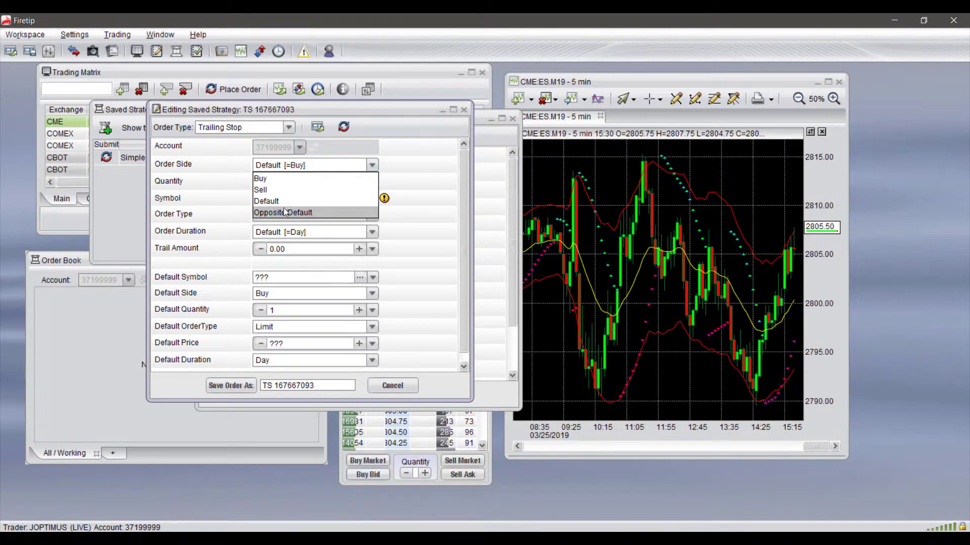
left_click(270, 179)
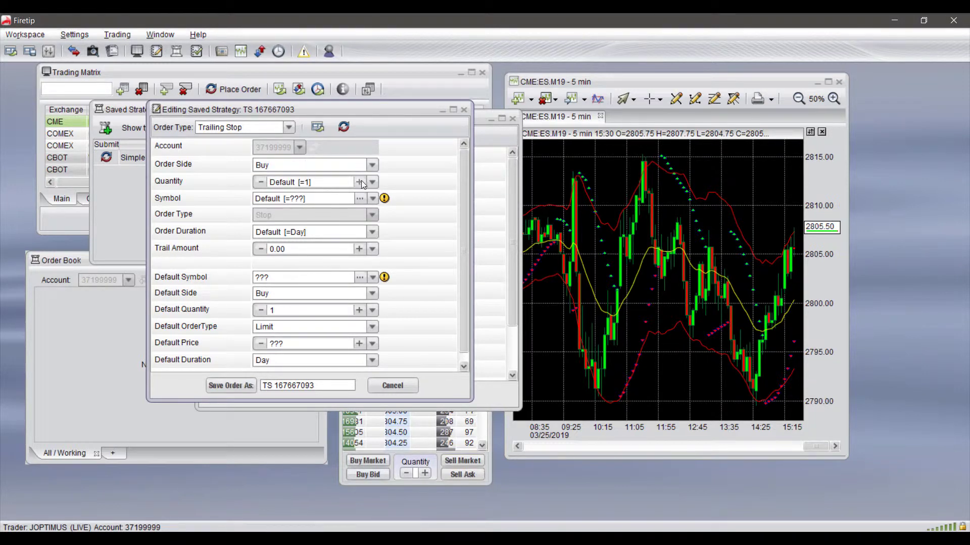
Step: View the quantities available for the trailing stop order without selecting one
left_click(323, 183)
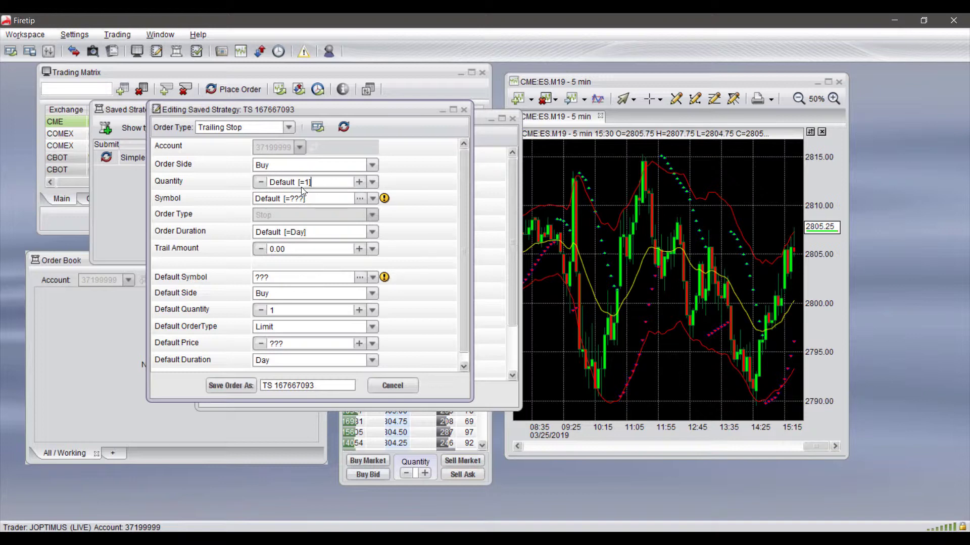
left_click(371, 182)
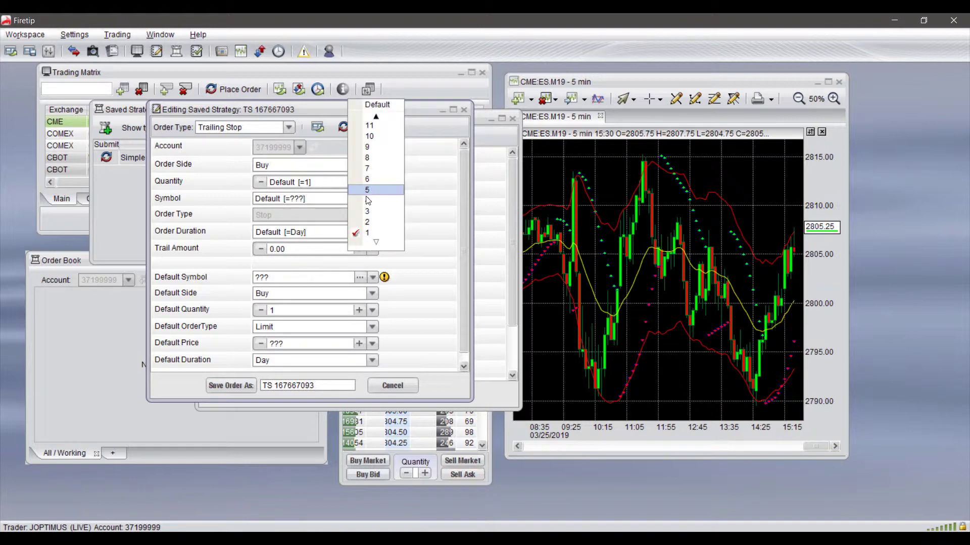
left_click(376, 116)
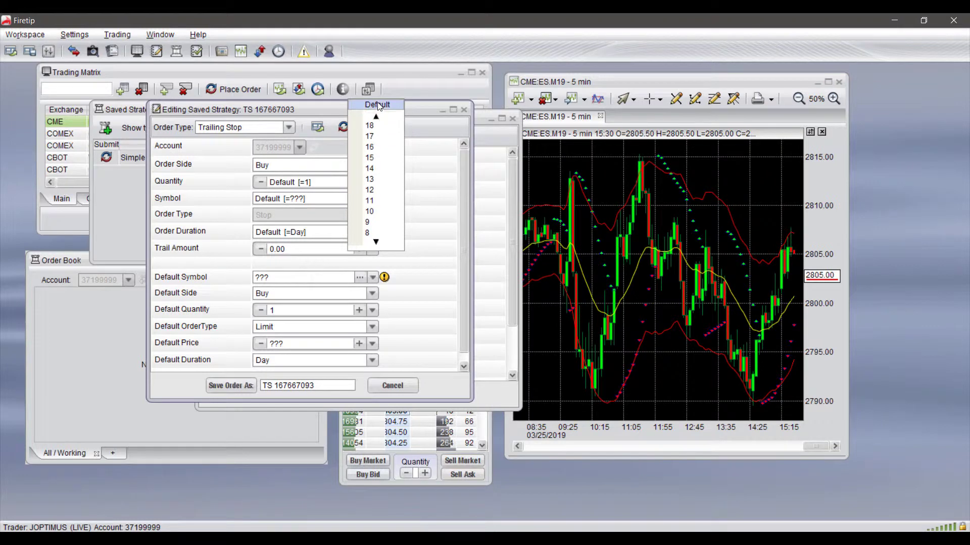
left_click(436, 197)
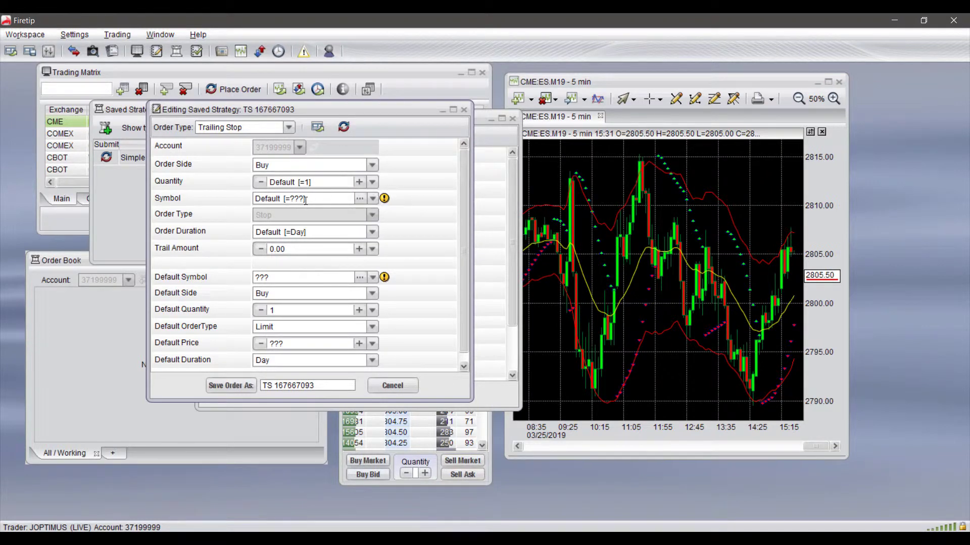
Step: Use the Symbol Finder to set the trailing stop order's symbol to the ES.M19 future
left_click(362, 195)
left_click_drag(448, 180, 453, 165)
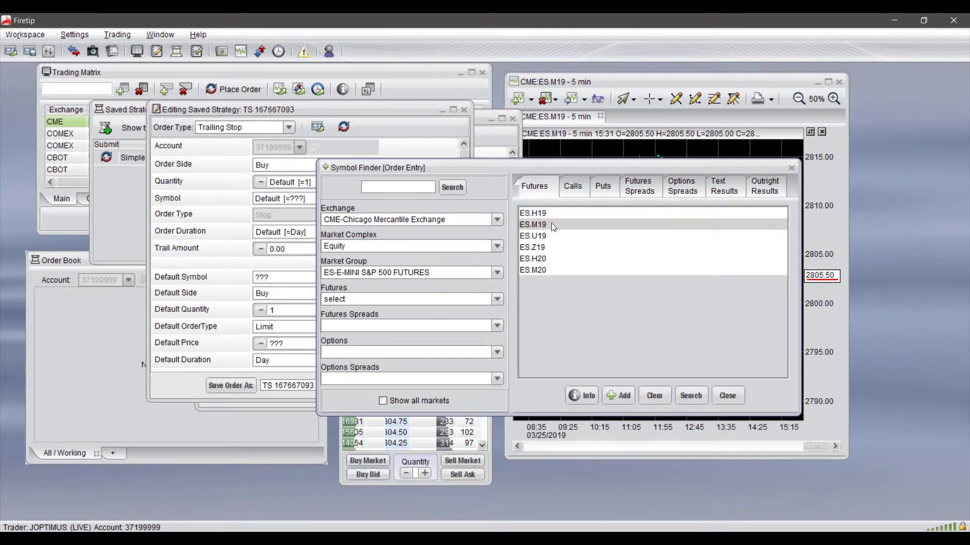
left_click(615, 392)
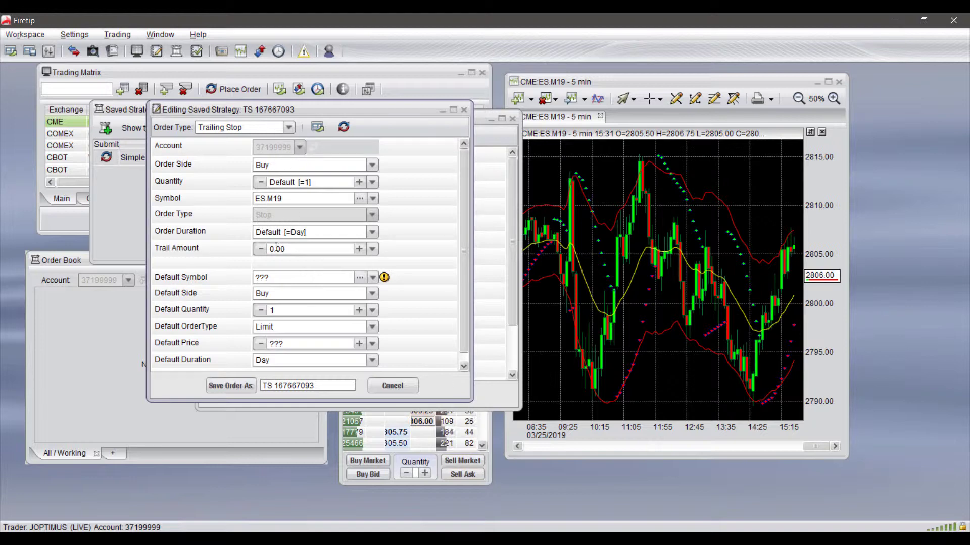
Step: Set the trailing stop's order duration to Default and its trail amount to 1.25
left_click(372, 233)
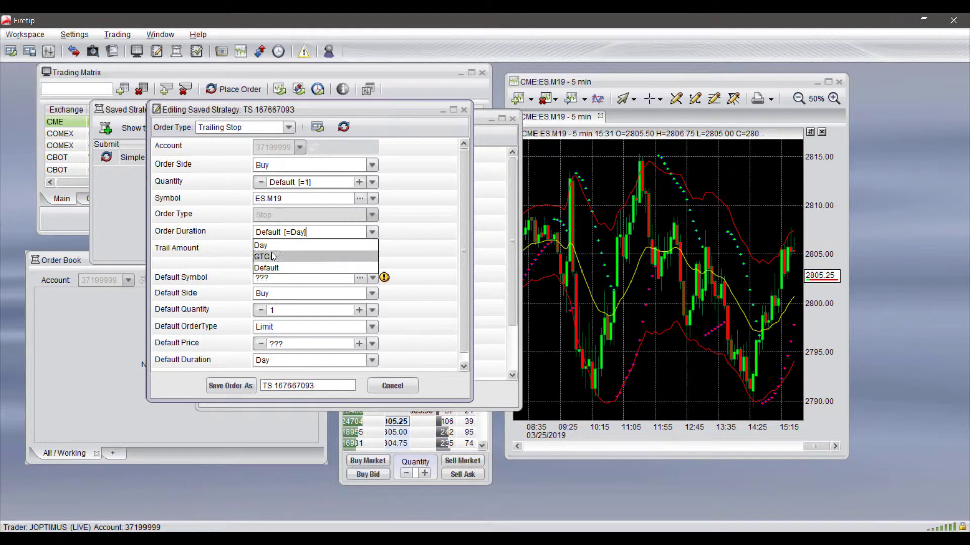
left_click(283, 268)
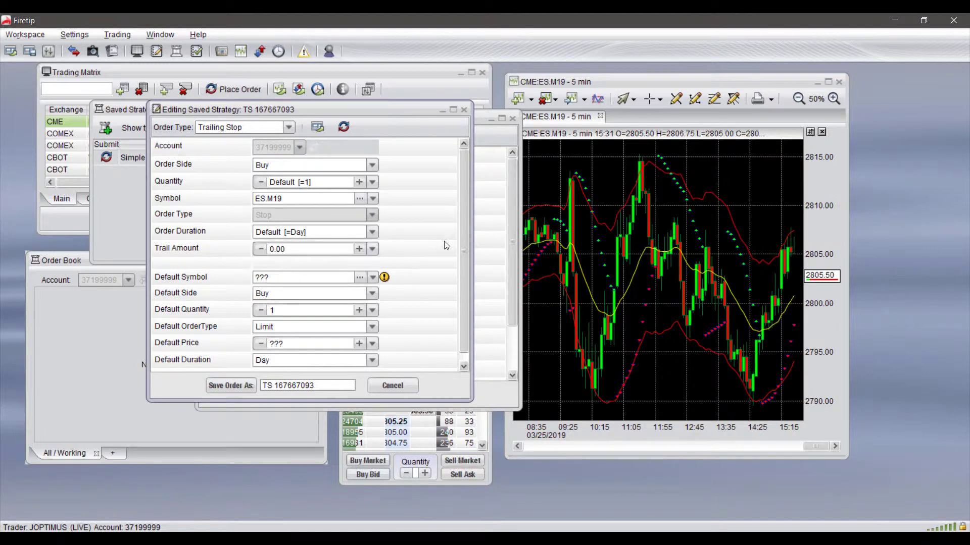
left_click(358, 250)
left_click(357, 250)
left_click(358, 250)
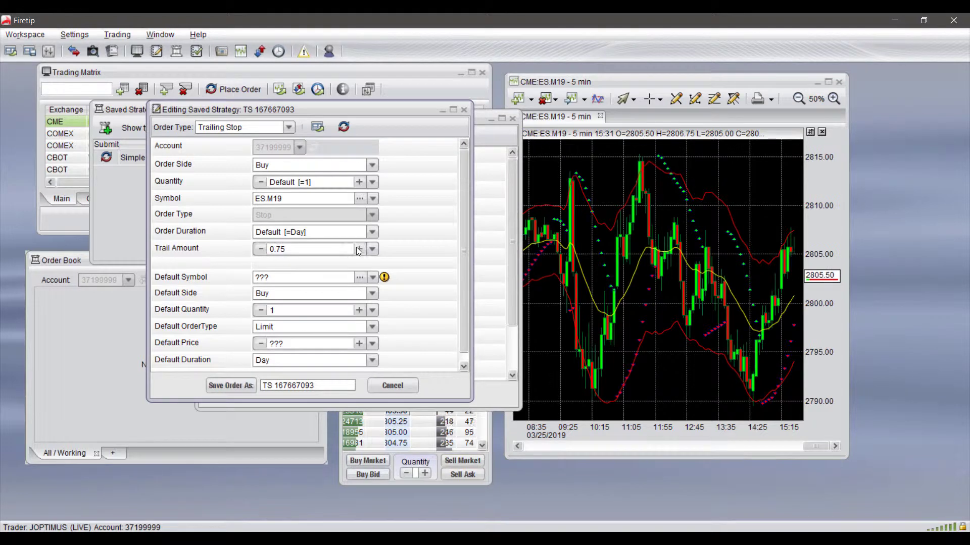
left_click(358, 249)
left_click(358, 249)
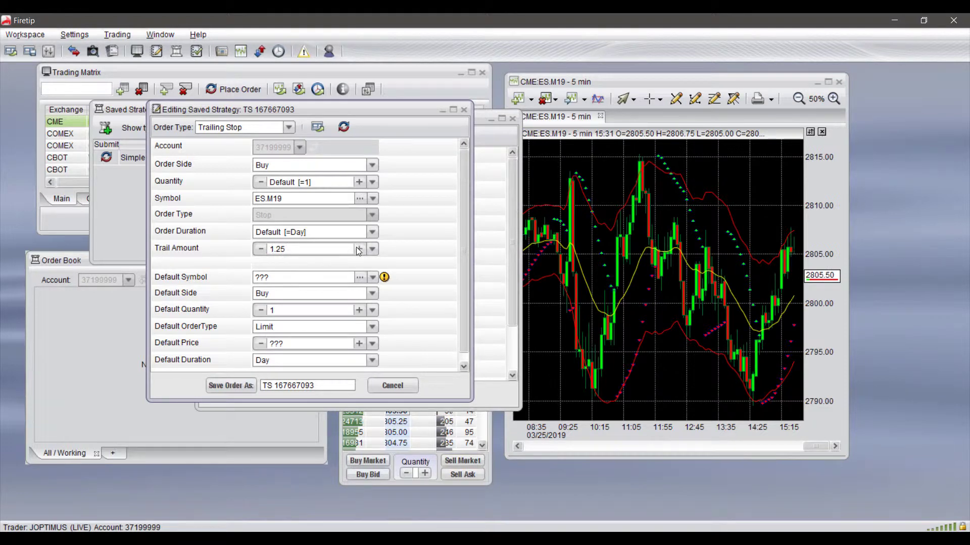
Step: Switch the strategy's order type to Order Cancels Others and review the fields of both OCO orders and their defaults
left_click(292, 131)
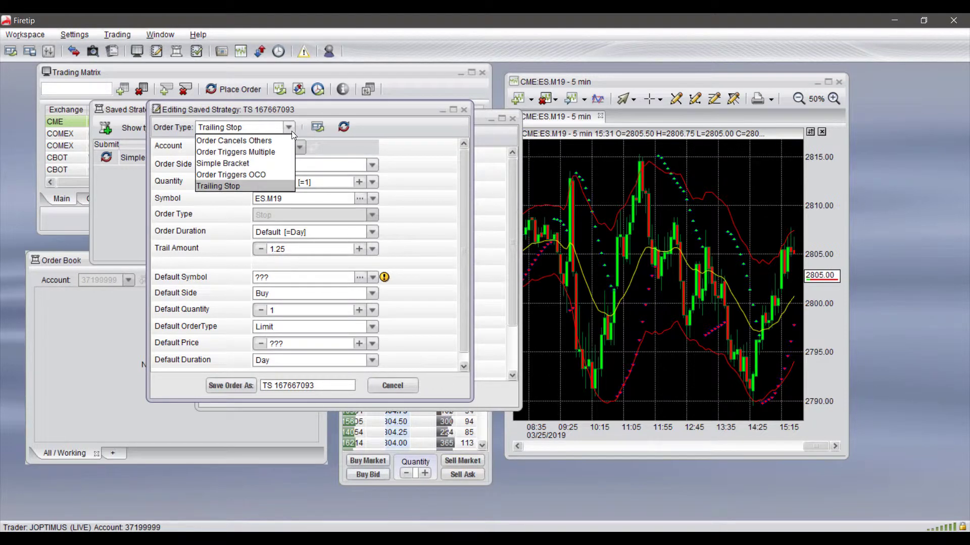
left_click(257, 141)
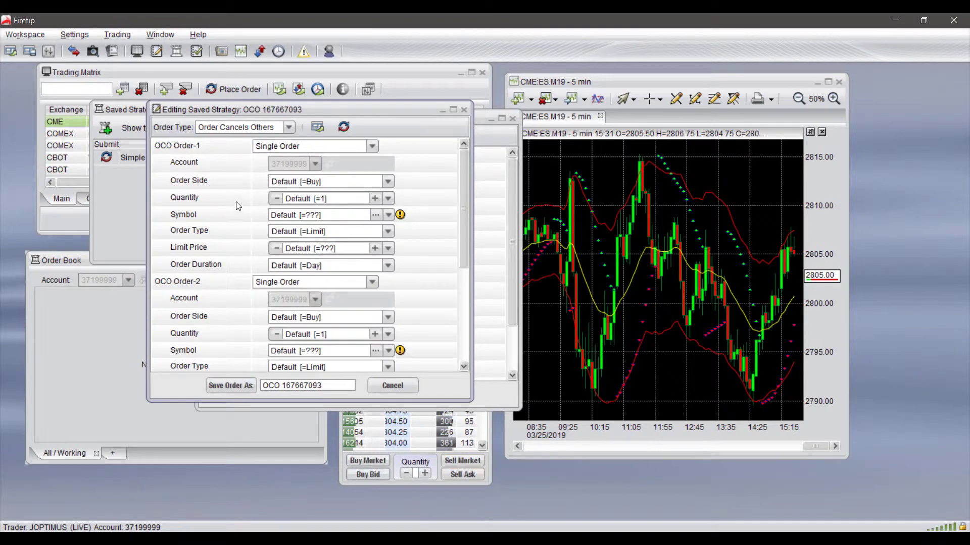
scroll(238, 205, "down", 8)
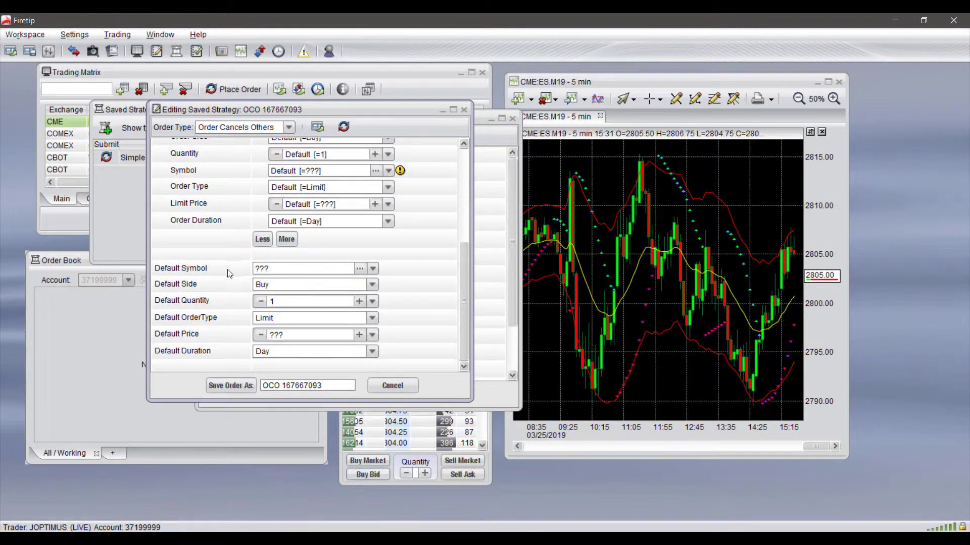
scroll(226, 293, "up", 5)
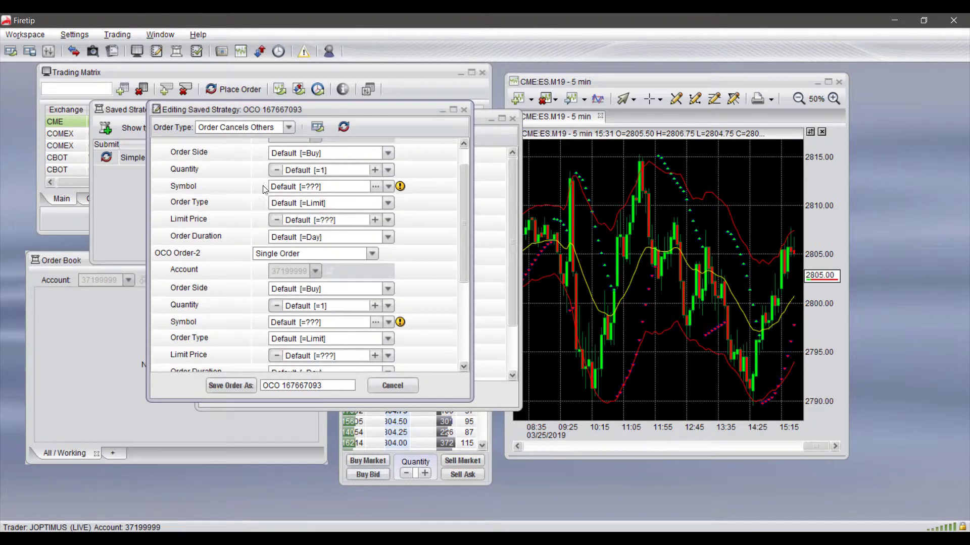
scroll(222, 257, "up", 1)
scroll(229, 232, "down", 1)
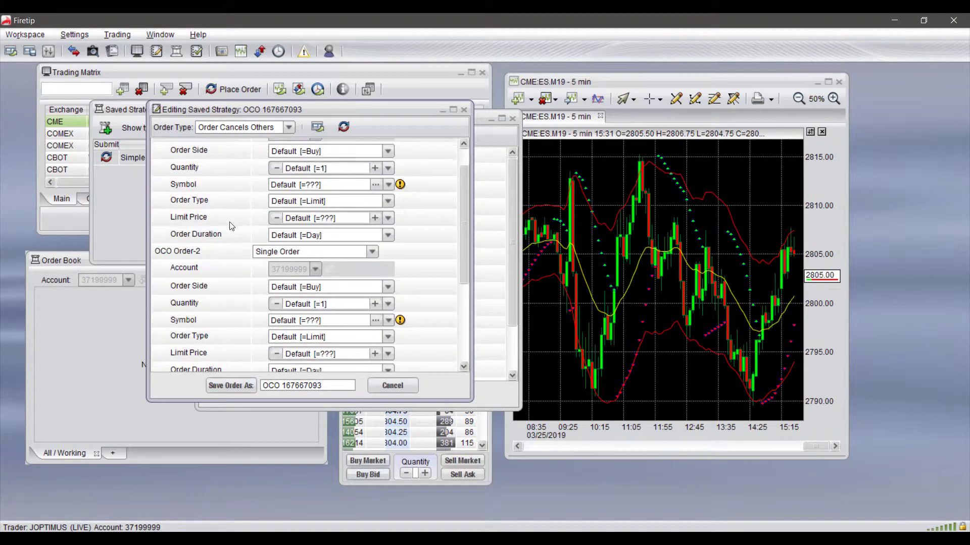
scroll(233, 194, "up", 1)
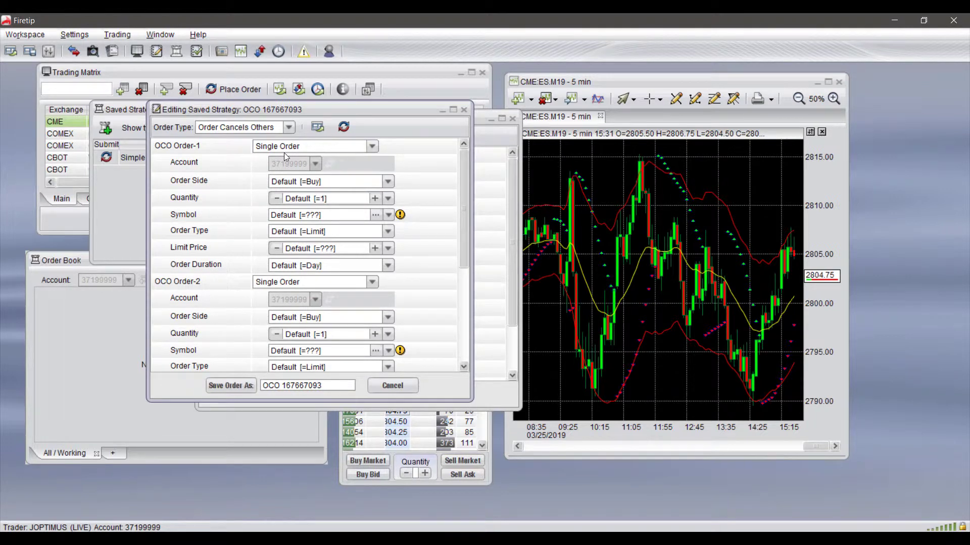
Step: Set both OCO Order-1 and OCO Order-2 to Trailing Stop
left_click(352, 150)
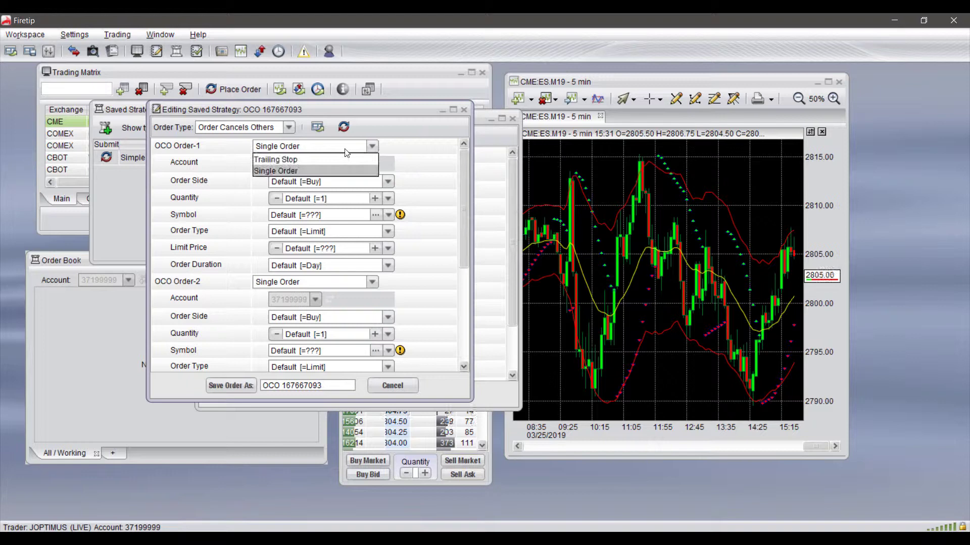
left_click(303, 157)
left_click(340, 282)
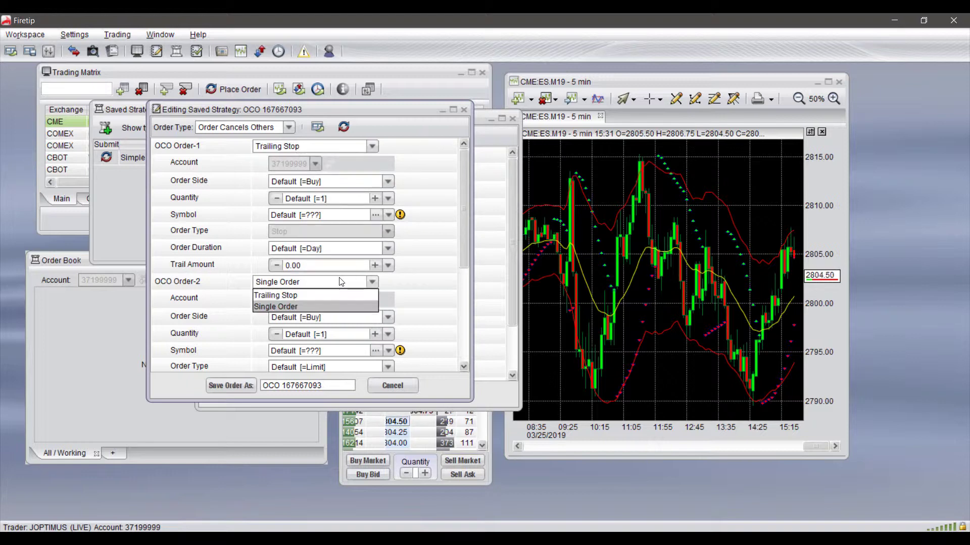
left_click(313, 294)
Step: Switch the strategy's order type to Order Triggers Multiple and view the trigger order choices, leaving Single Order selected
left_click(262, 130)
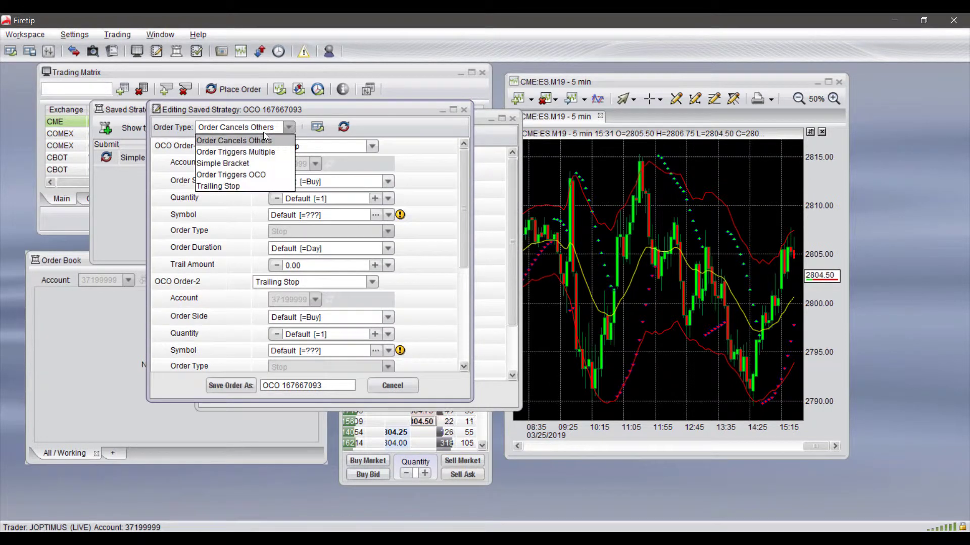
left_click(251, 153)
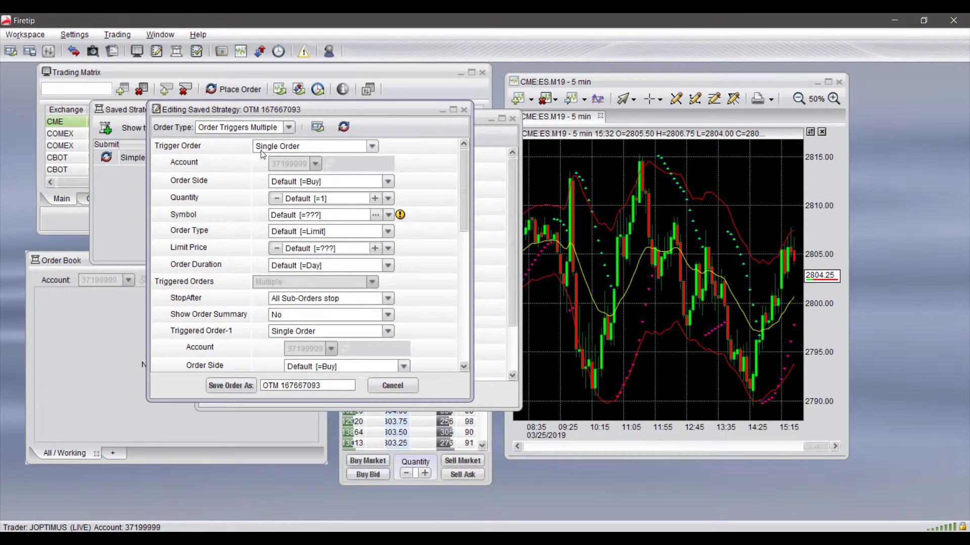
left_click(262, 151)
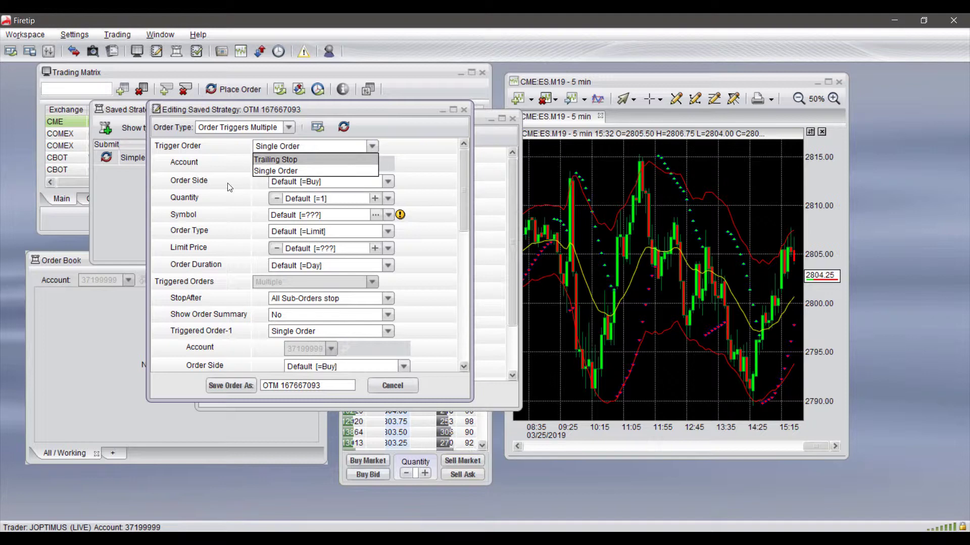
left_click(226, 251)
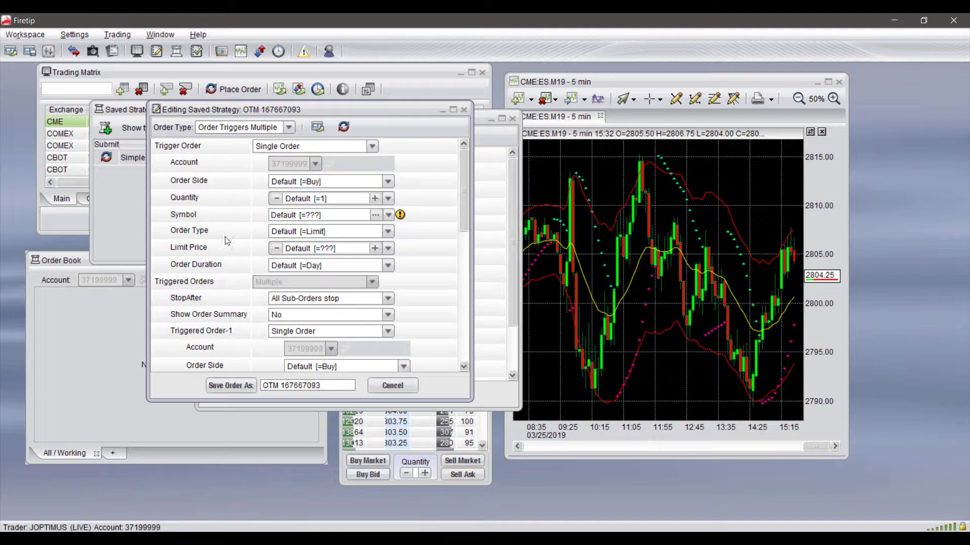
Step: Examine the triggered orders' settings, including the StopAfter and Show Order Summary choices, without changing them
scroll(275, 233, "down", 3)
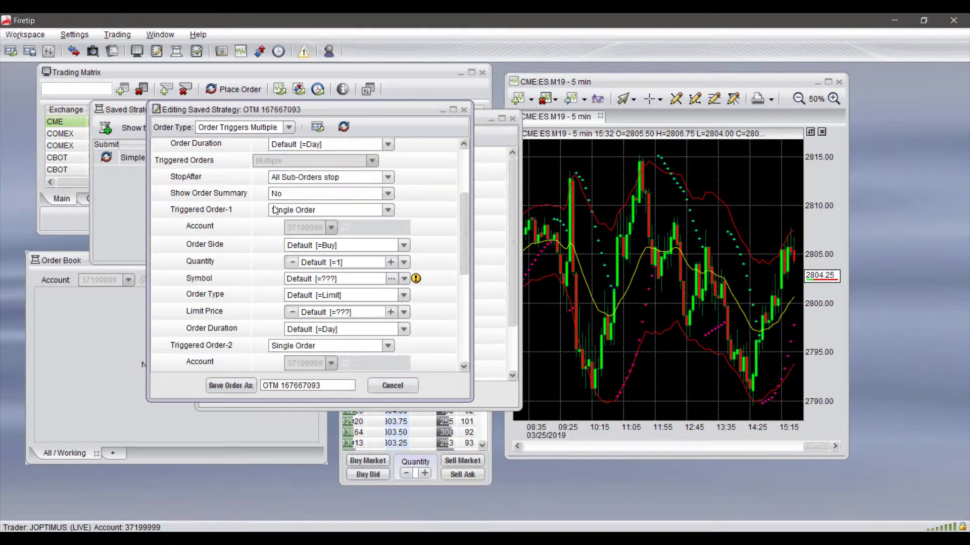
scroll(267, 220, "down", 1)
scroll(250, 240, "up", 1)
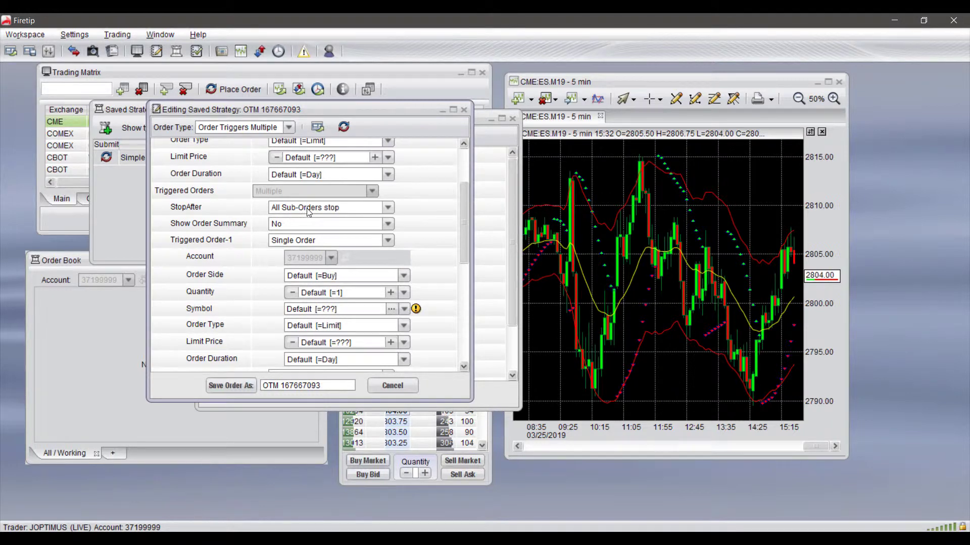
left_click(346, 210)
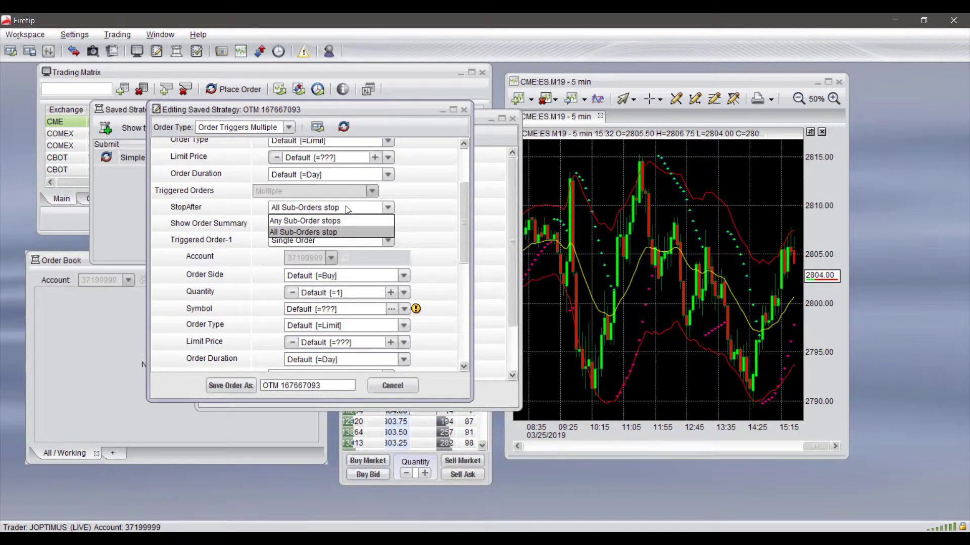
left_click(347, 209)
left_click(350, 226)
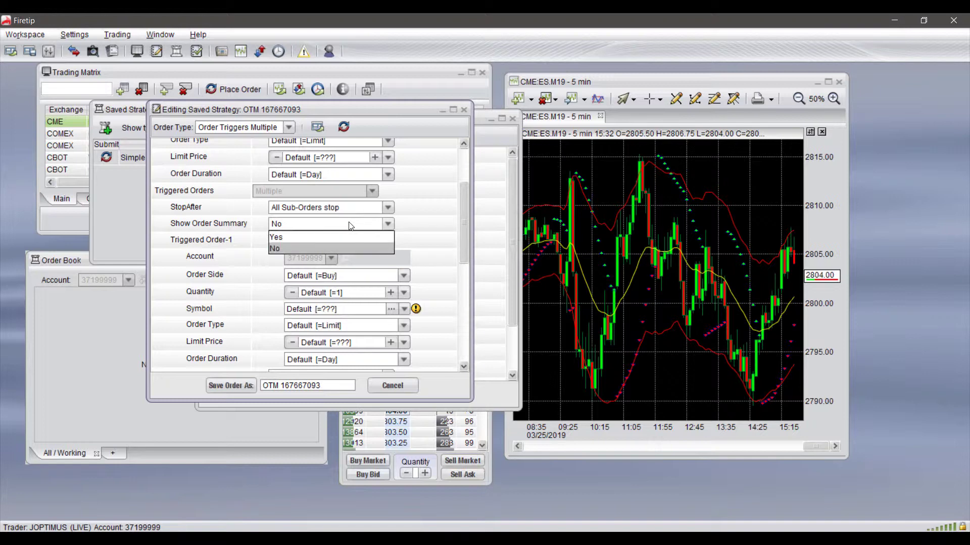
left_click(343, 226)
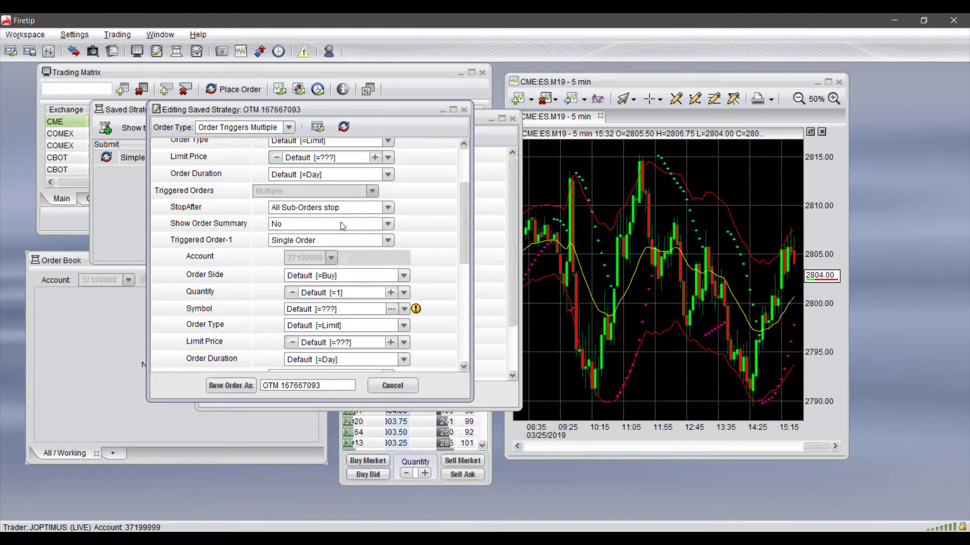
scroll(238, 246, "down", 1)
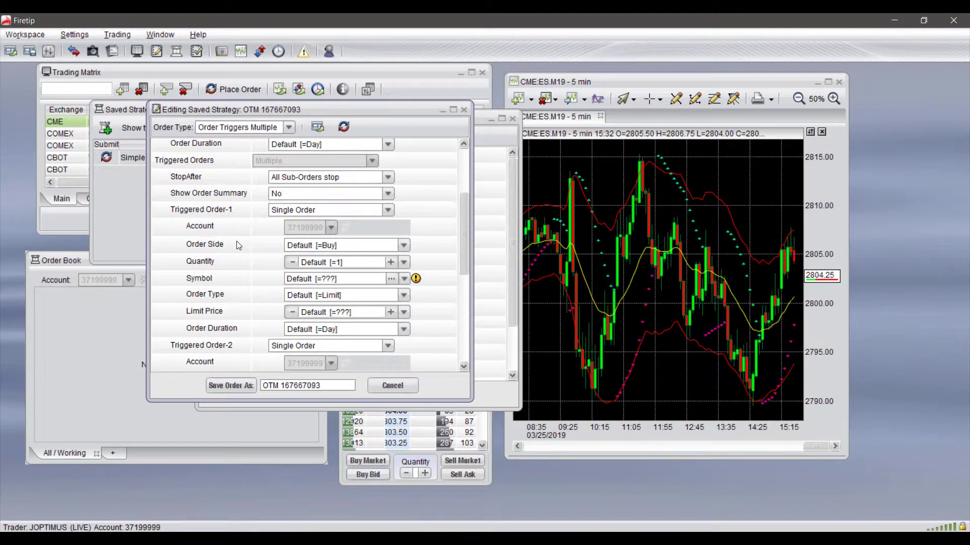
scroll(242, 241, "up", 2)
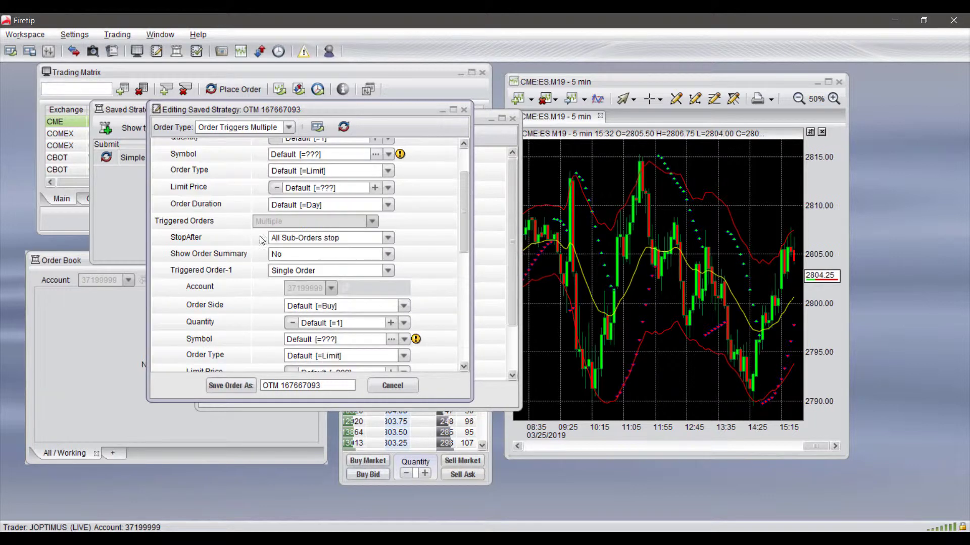
Step: Review the fields of Triggered Order-1 and Triggered Order-2 and view the StopAfter choices, keeping All Sub-Orders stop
scroll(236, 255, "down", 2)
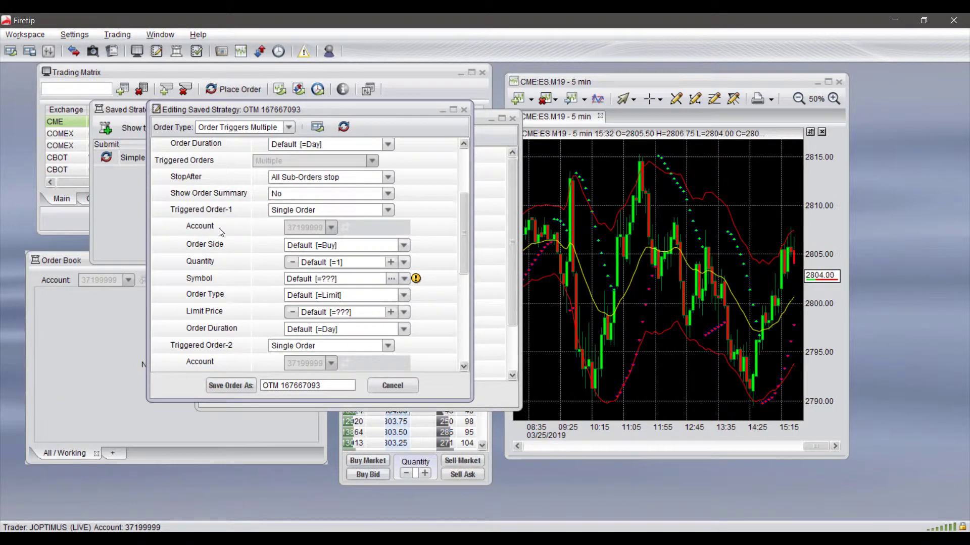
scroll(226, 230, "down", 2)
scroll(228, 324, "down", 2)
scroll(293, 253, "up", 4)
left_click(334, 178)
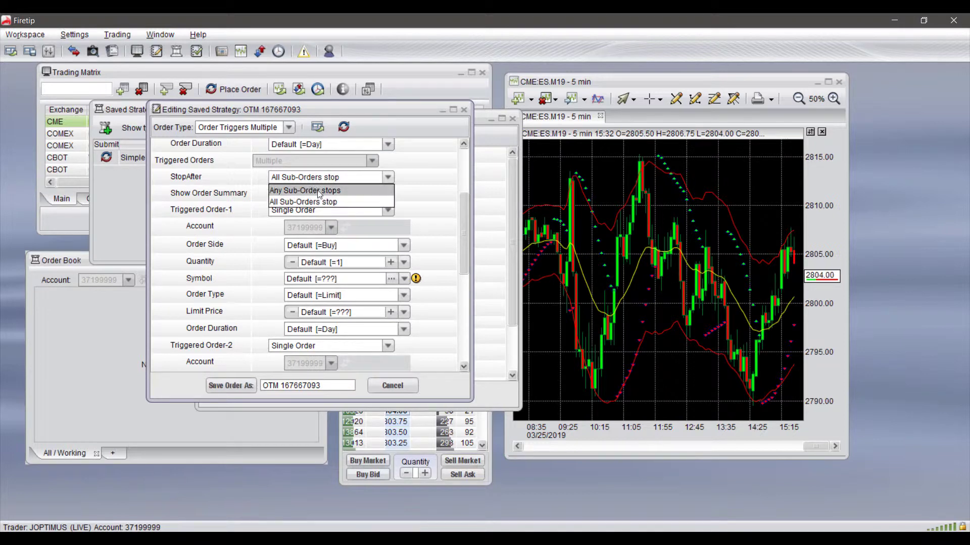
scroll(303, 242, "down", 4)
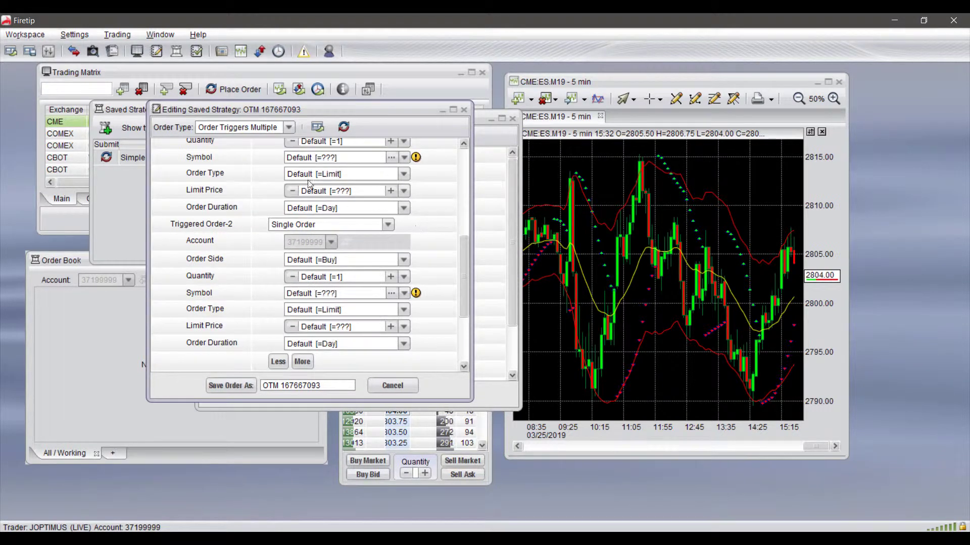
Step: Switch the strategy's order type to Simple Bracket and review its fields and Open Order choices, leaving Single Order selected
left_click(263, 128)
left_click(234, 165)
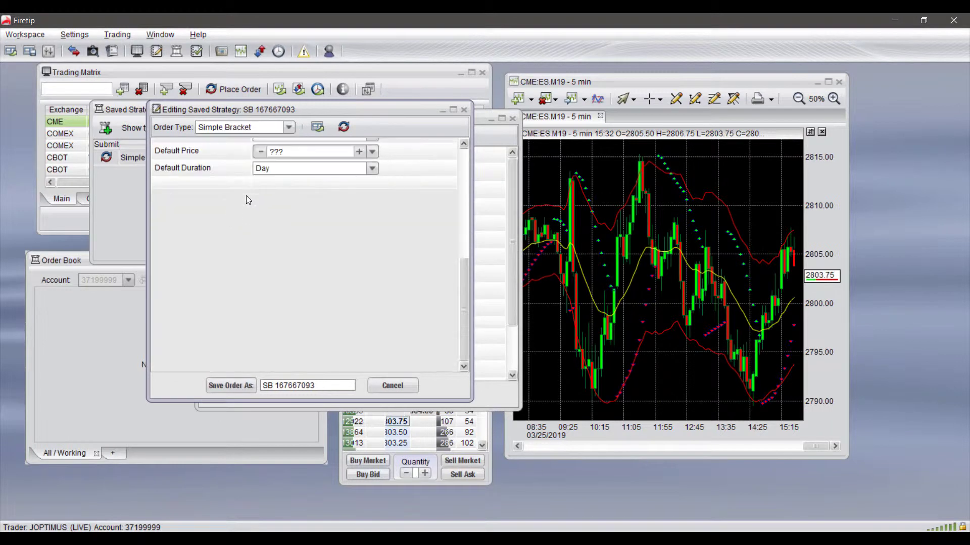
scroll(314, 178, "up", 7)
scroll(227, 217, "down", 9)
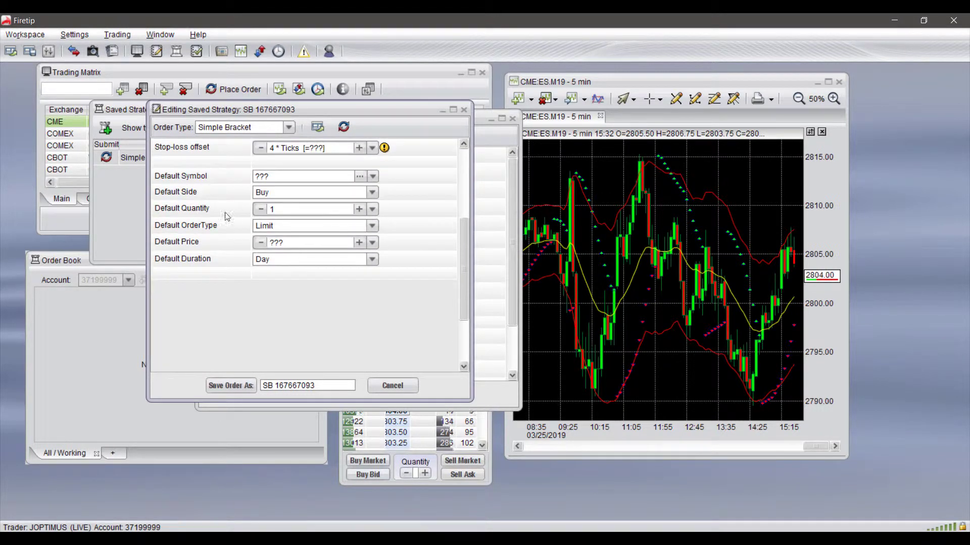
scroll(191, 186, "up", 5)
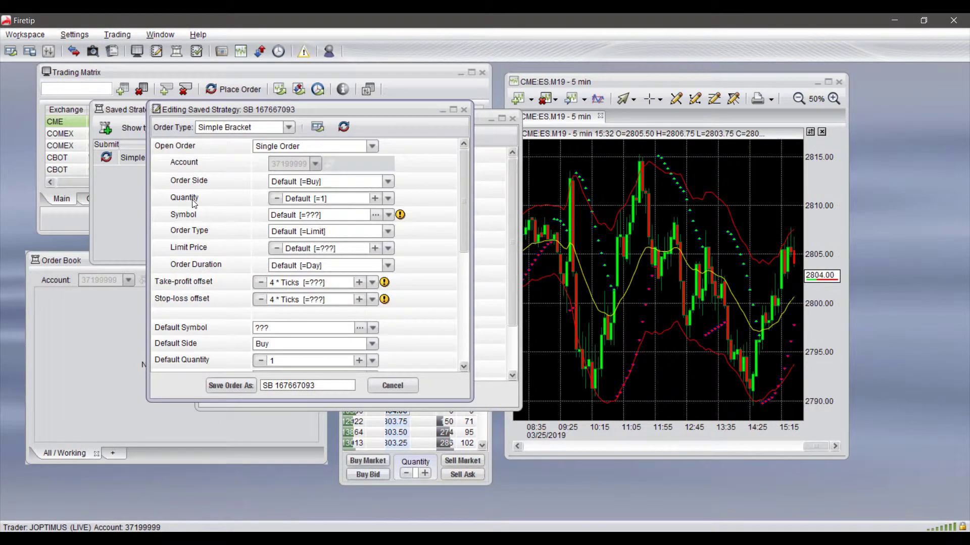
left_click(285, 146)
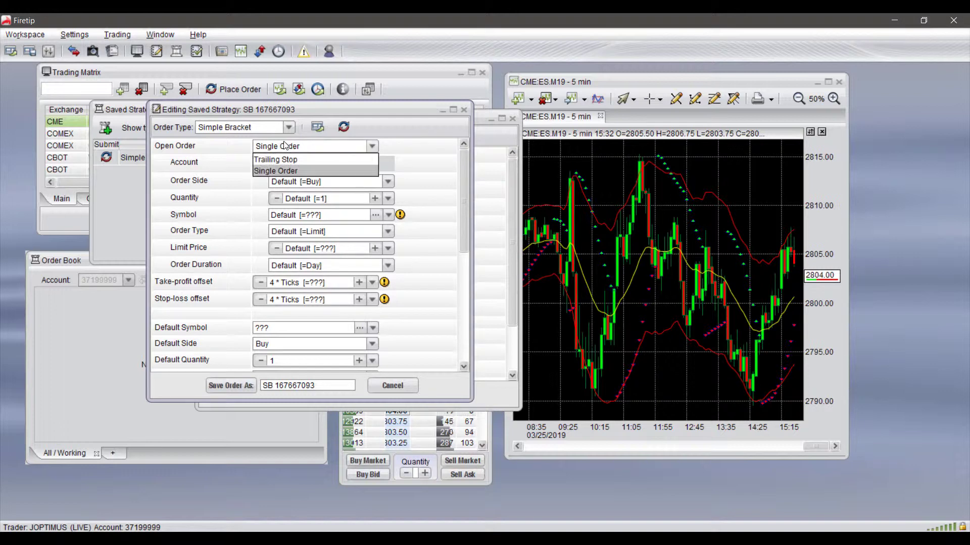
left_click(285, 146)
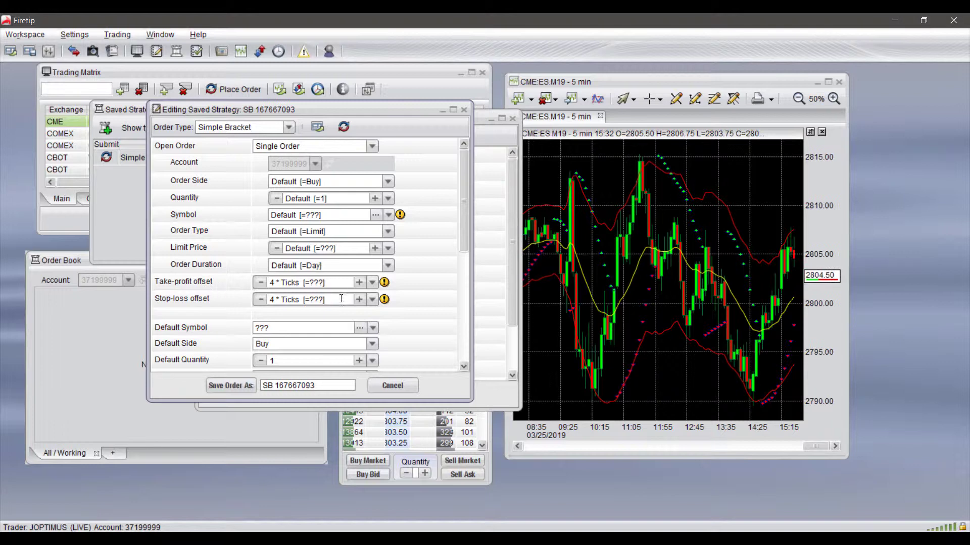
Step: Examine the bracket's take-profit offset value and its list of tick and price choices, keeping 4 * Ticks
triple_click(275, 282)
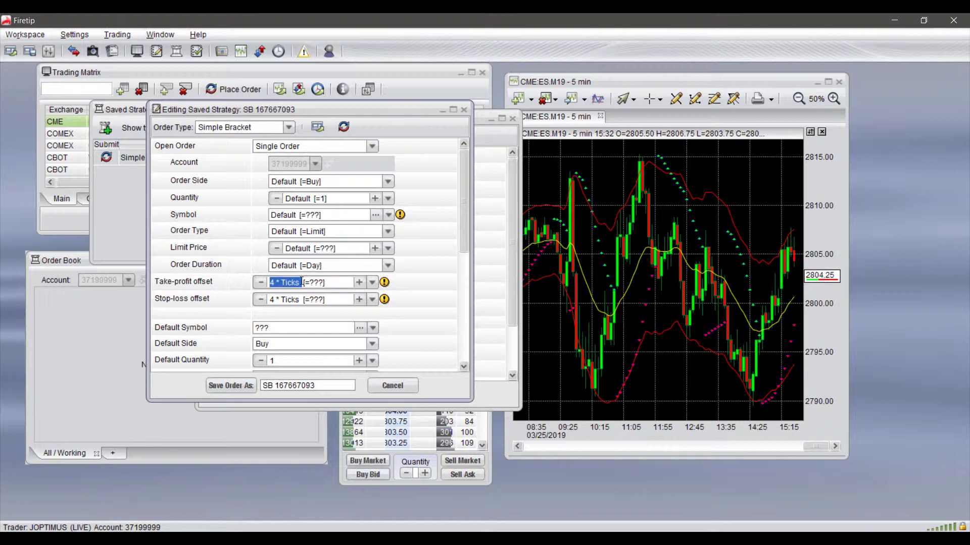
left_click_drag(304, 283, 313, 282)
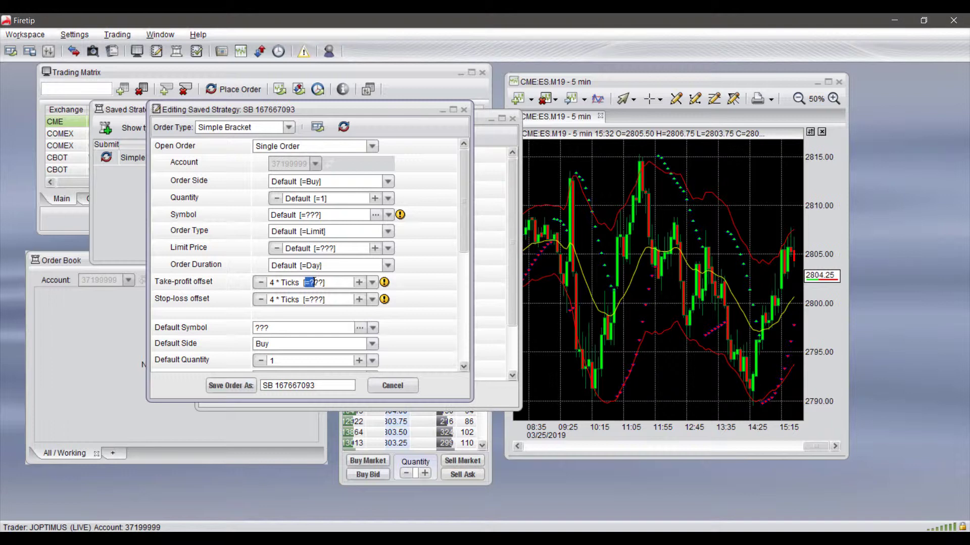
left_click(372, 284)
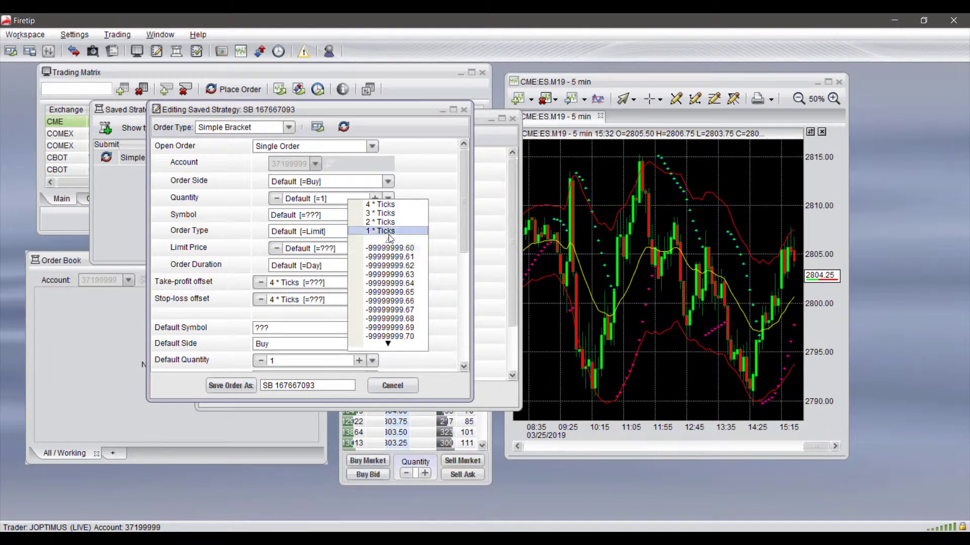
scroll(390, 268, "down", 5)
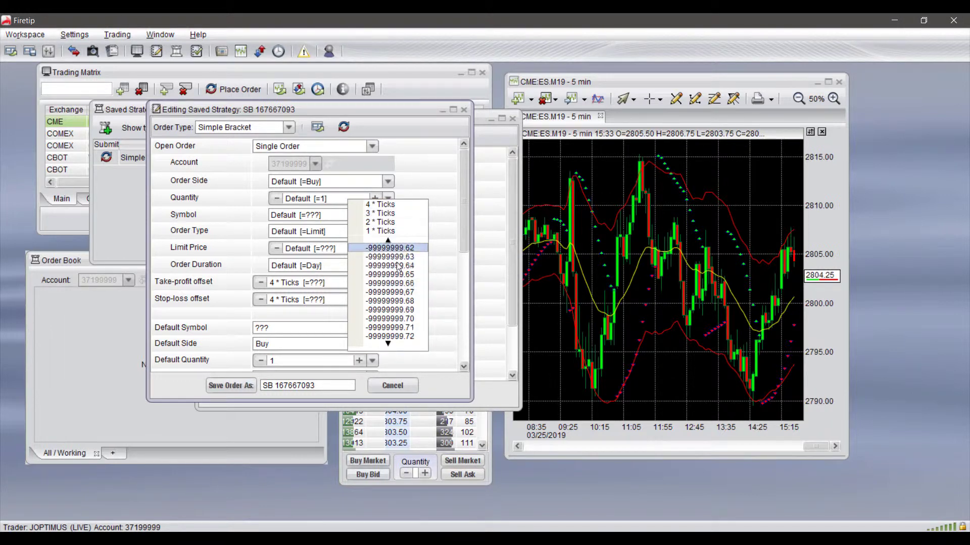
scroll(393, 327, "down", 5)
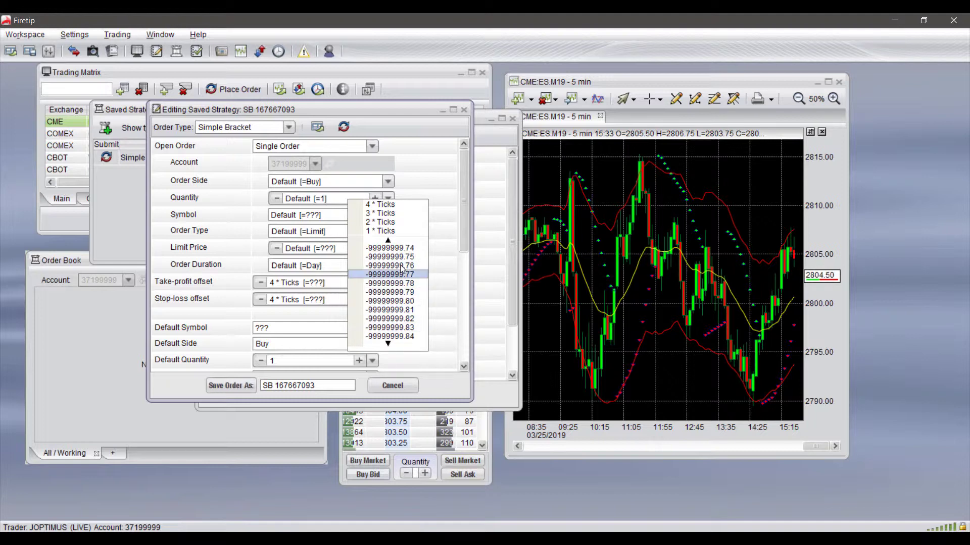
left_click(322, 337)
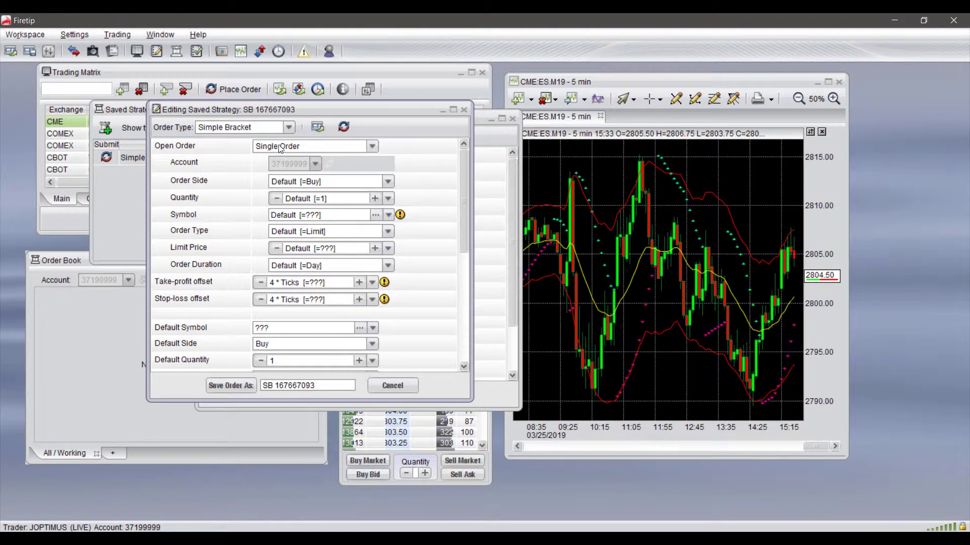
Step: Switch the strategy's order type to Order Triggers OCO and review the trigger order and both OCO orders' fields
left_click(282, 133)
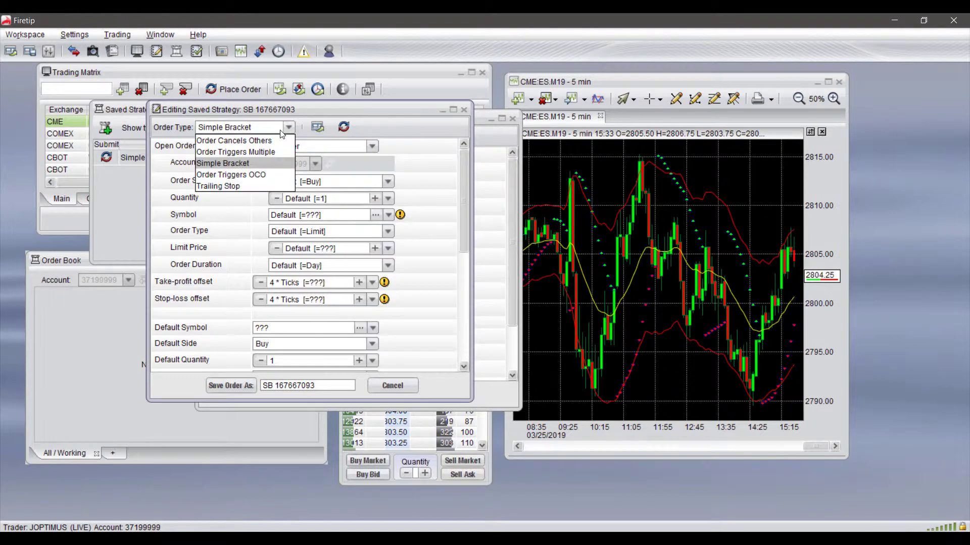
left_click(233, 177)
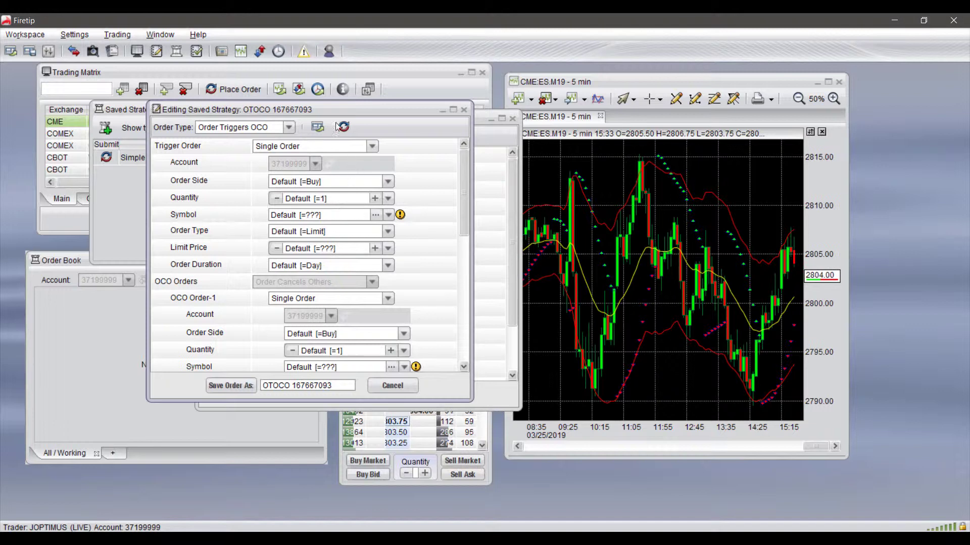
scroll(313, 189, "down", 6)
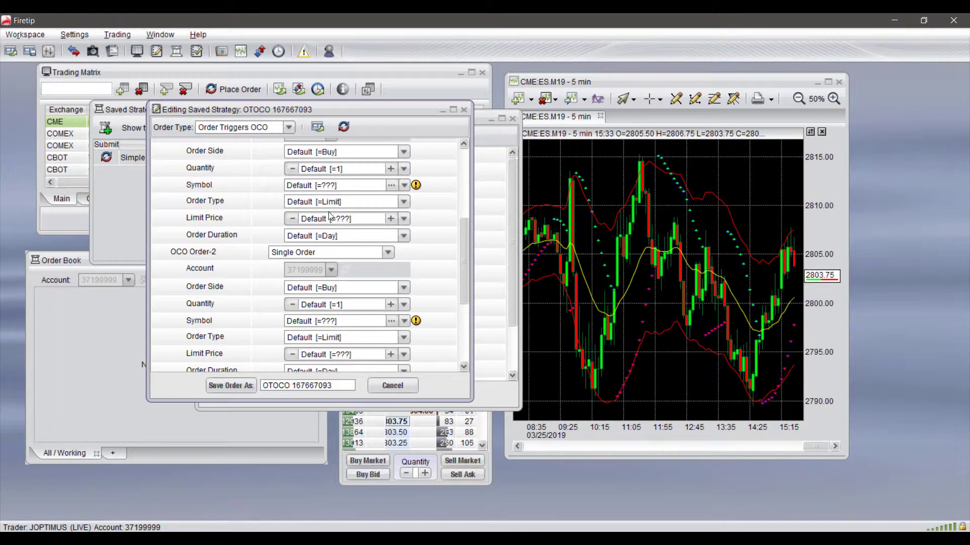
scroll(329, 212, "up", 5)
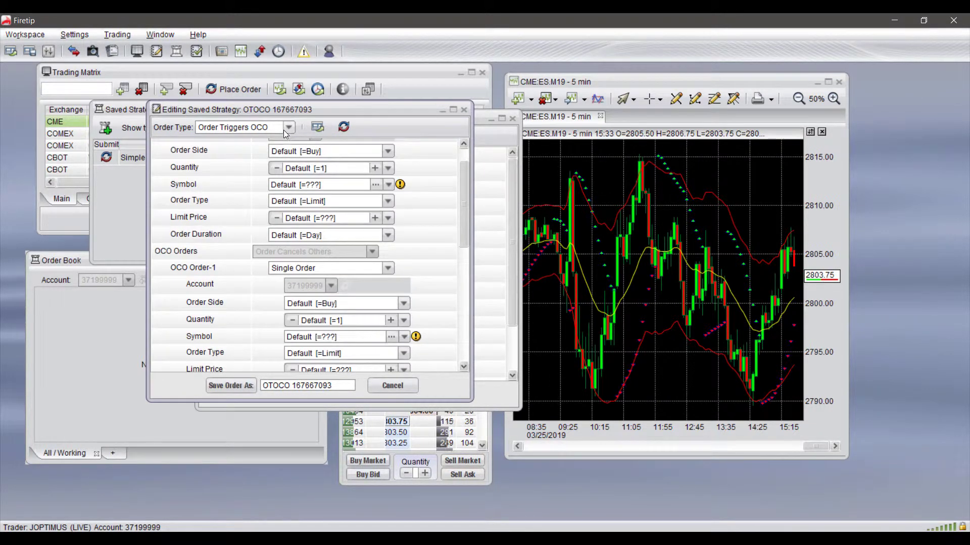
Step: Switch the order type back to Order Cancels Others and close the strategy editor without saving
left_click(288, 128)
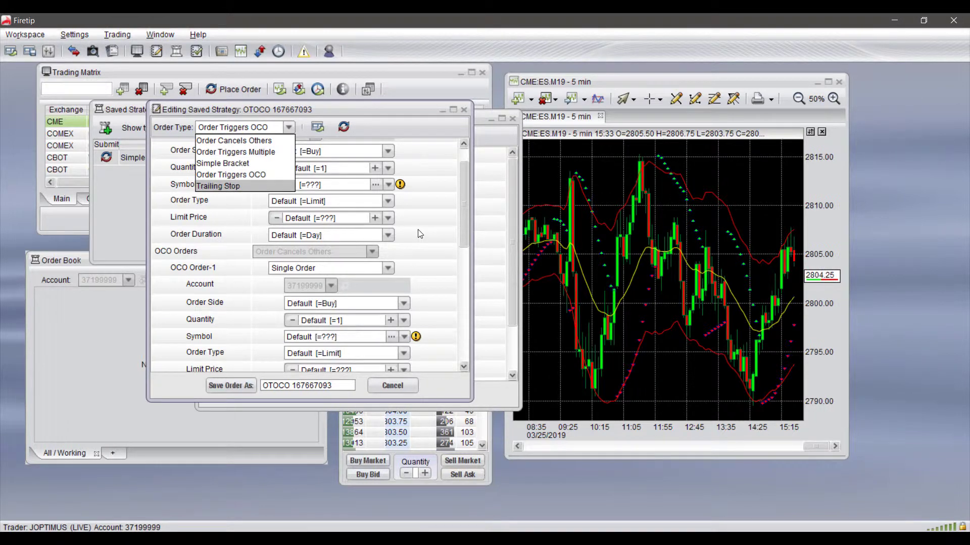
scroll(418, 233, "up", 2)
left_click(257, 132)
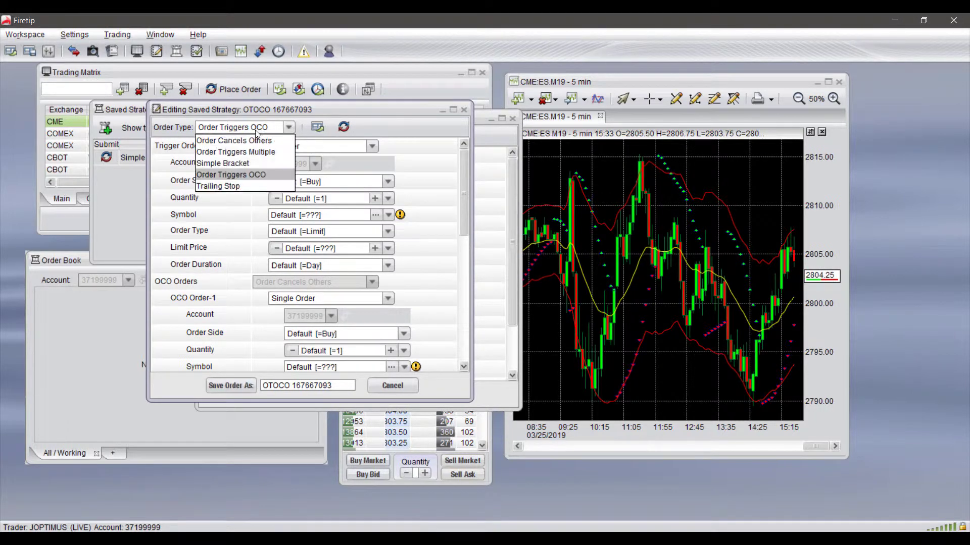
left_click(235, 140)
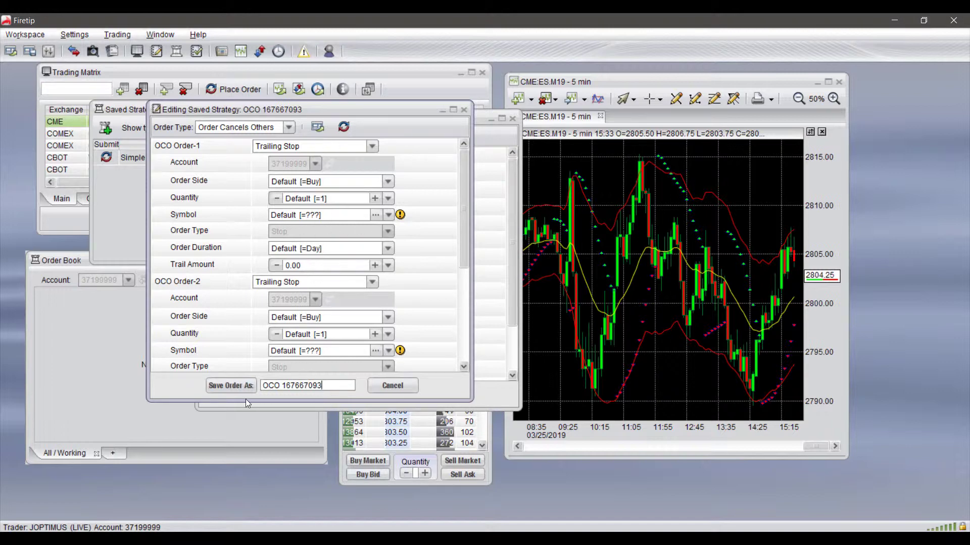
left_click_drag(321, 386, 260, 387)
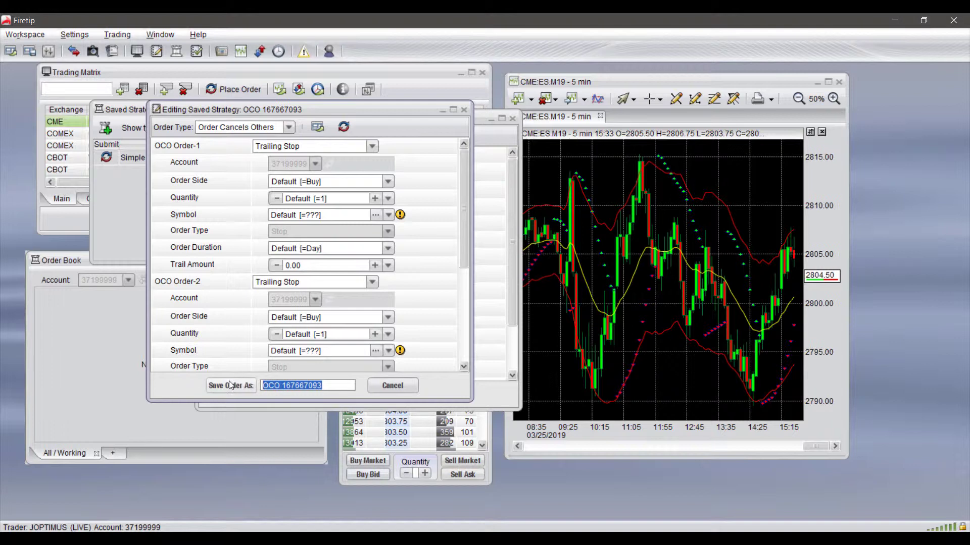
left_click(463, 110)
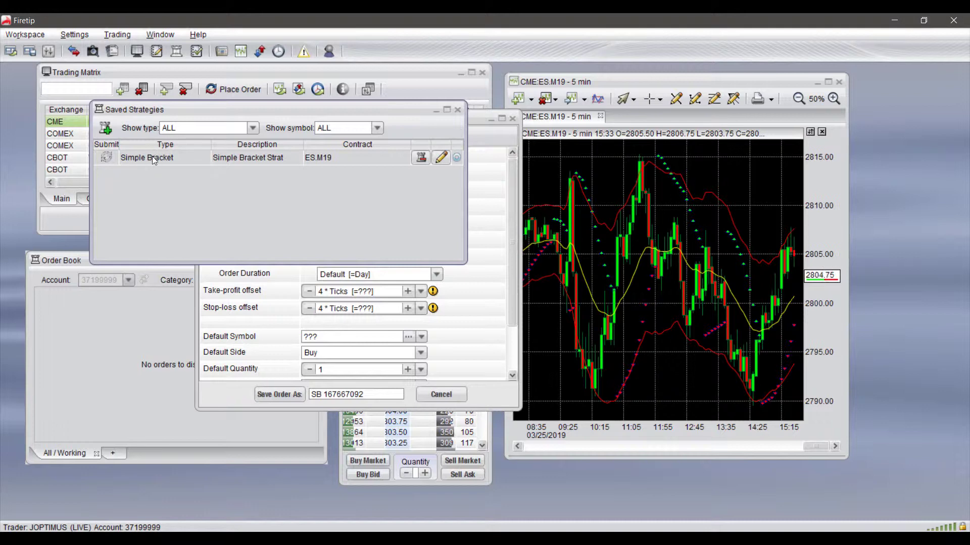
Step: Open the saved Simple Bracket Strat for editing to view its submit option, then close all the strategy windows
left_click(440, 158)
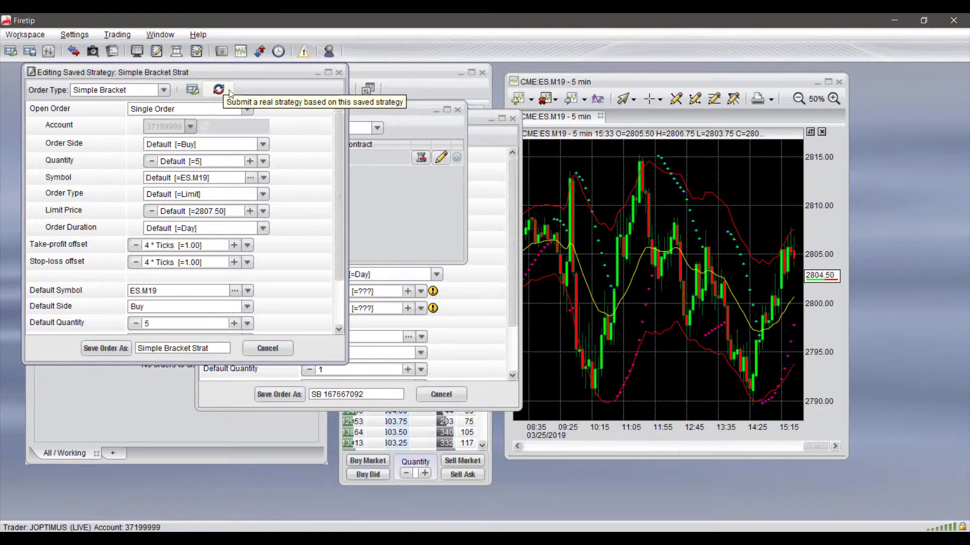
left_click(339, 73)
left_click(458, 109)
left_click(512, 120)
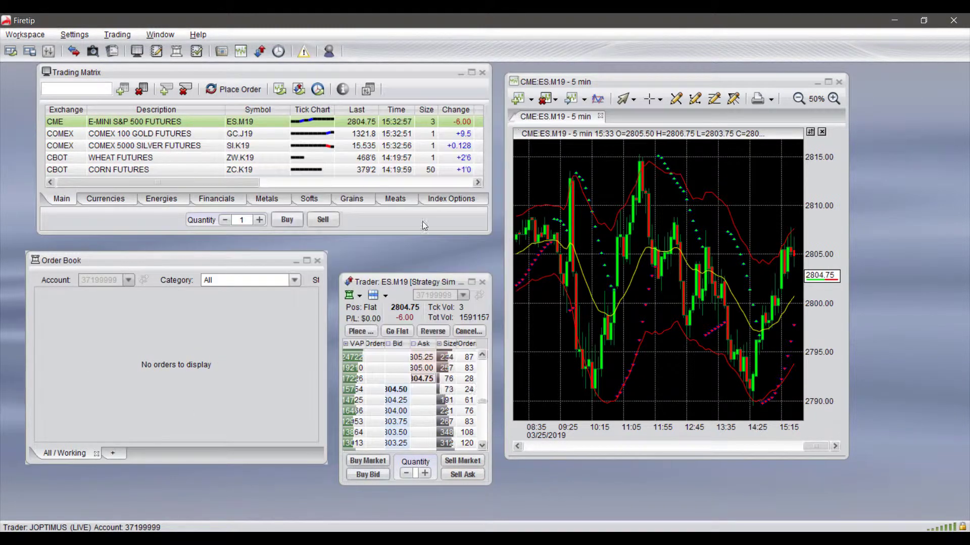
Step: View the strategy choices in the ES.M19 Trader window, leaving Simple Bracket Strat enabled
left_click(360, 295)
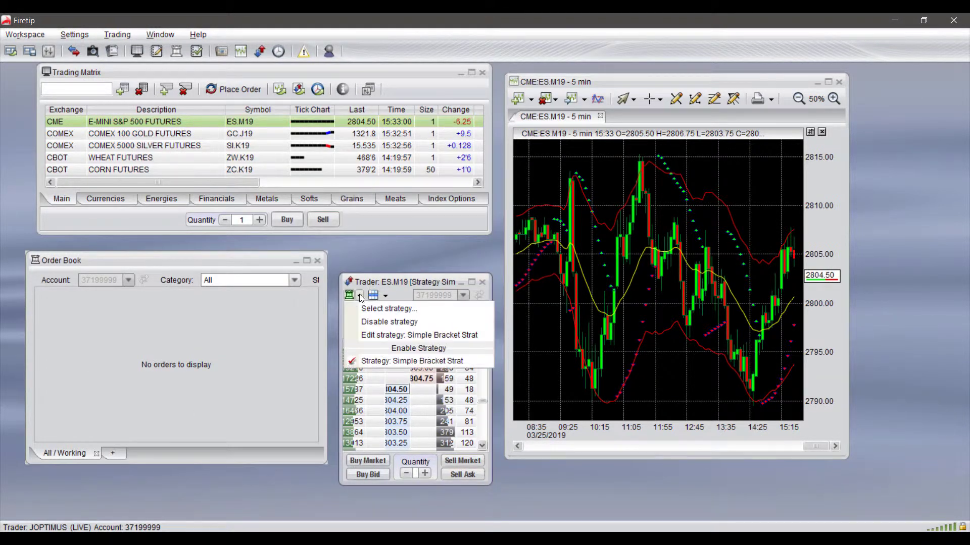
left_click(389, 294)
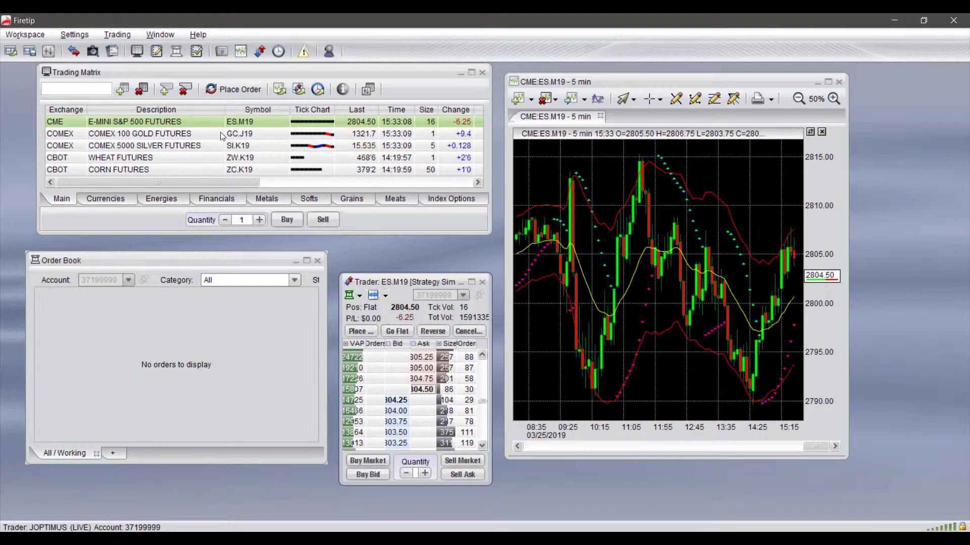
Step: Start placing an order for ES.M19 from the Trading Matrix
left_click(233, 95)
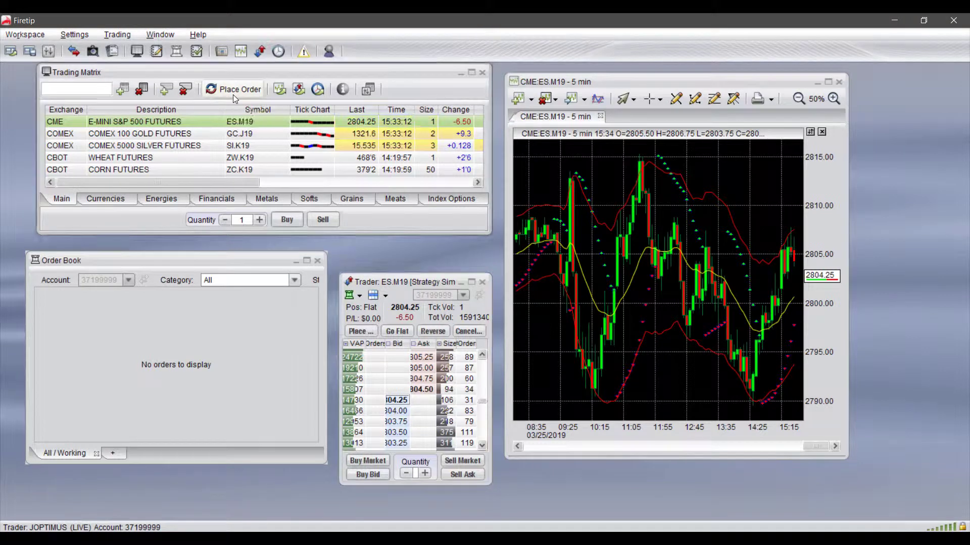